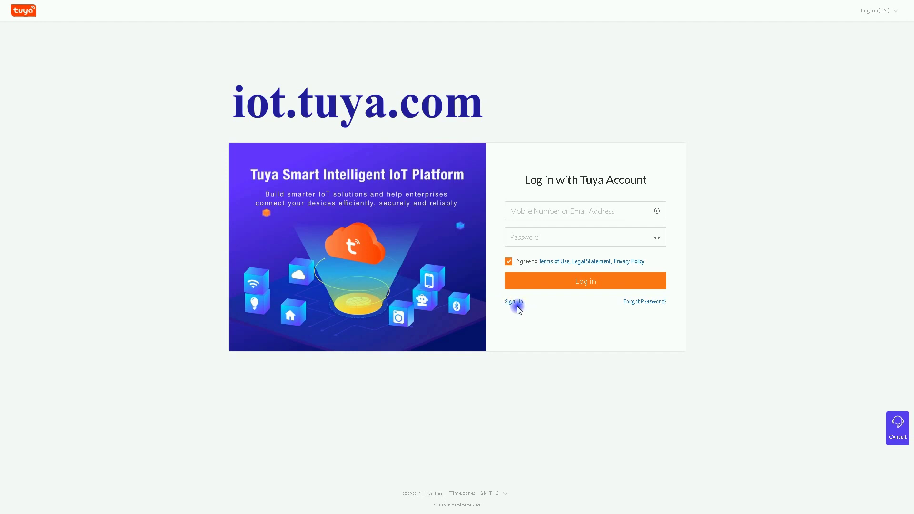
Log in to the Tuya IoT Platform with the account e-mail address and the account password.
click(695, 393)
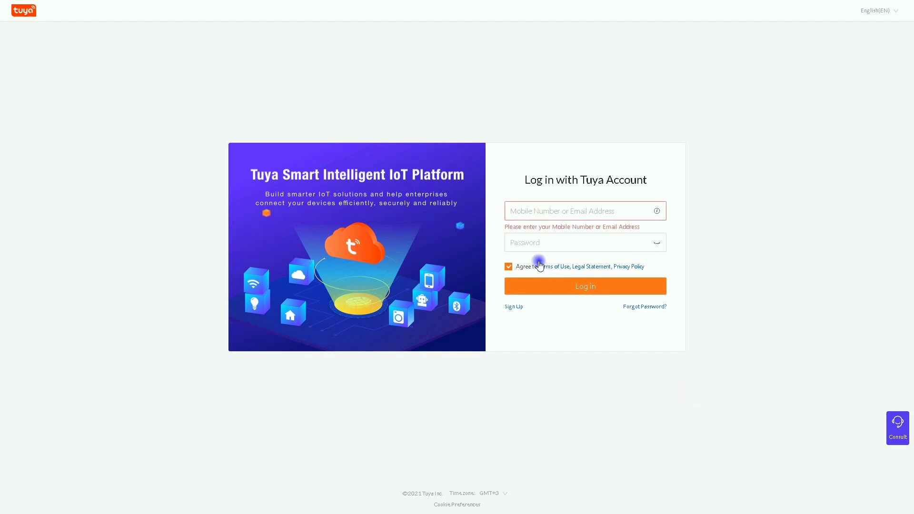
click(529, 208)
click(563, 235)
click(565, 239)
text(••••)
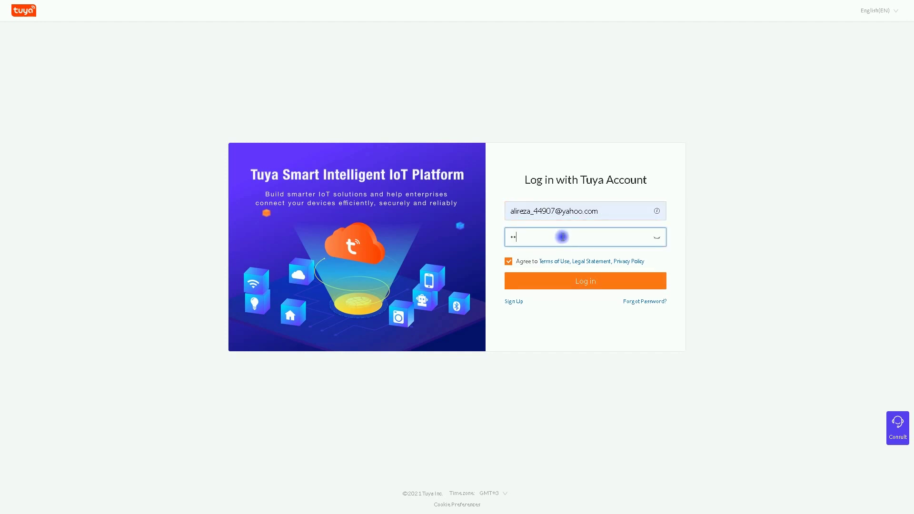
text(••••••)
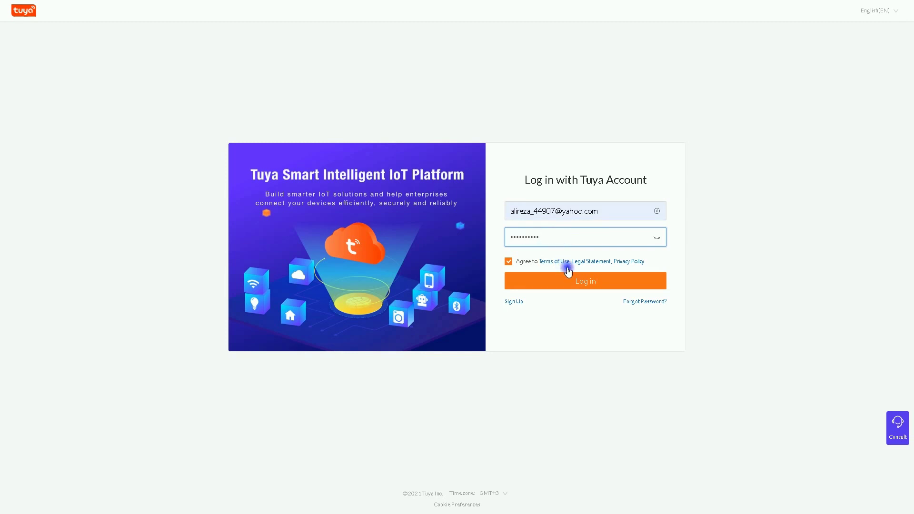
click(604, 284)
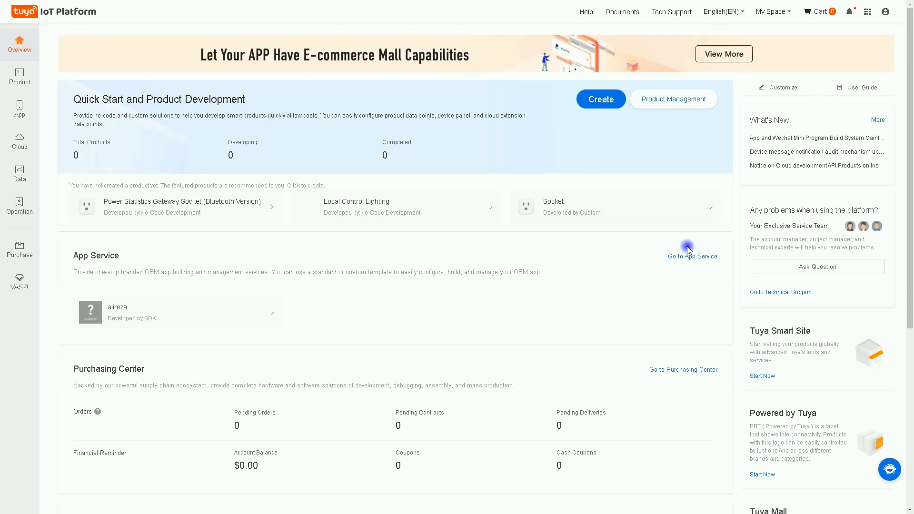
Start a new cloud project in the Cloud development section and name it Local Tuya.
click(22, 147)
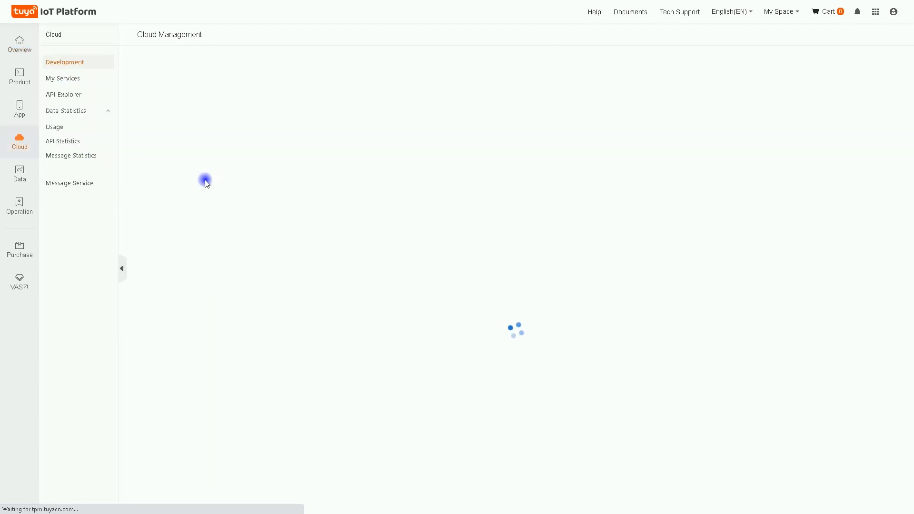
click(66, 63)
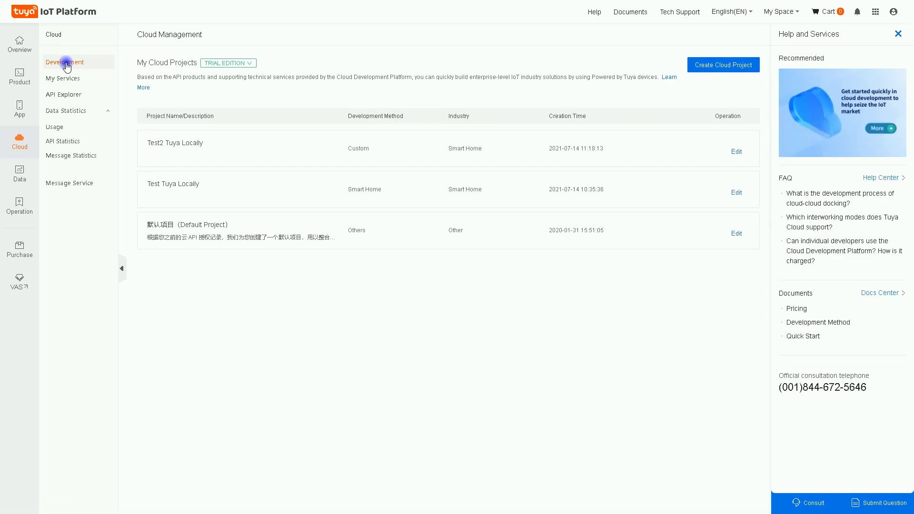
click(732, 70)
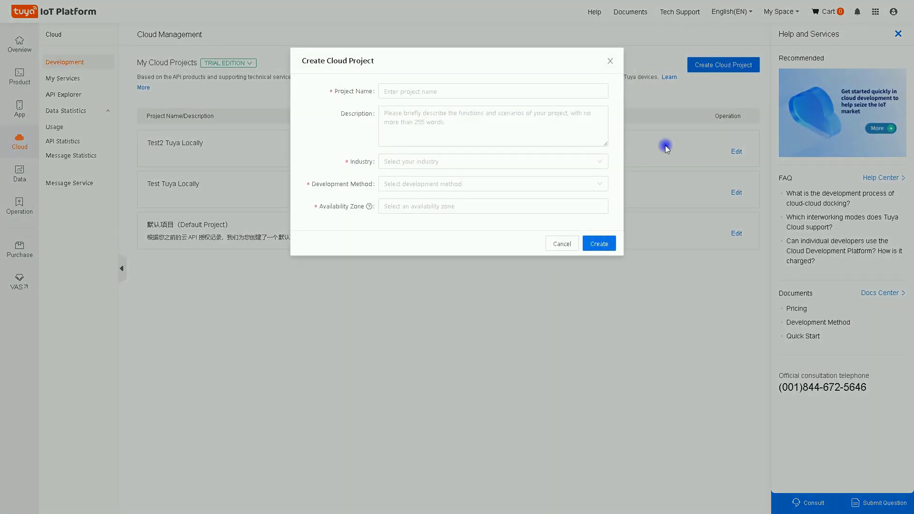
click(461, 90)
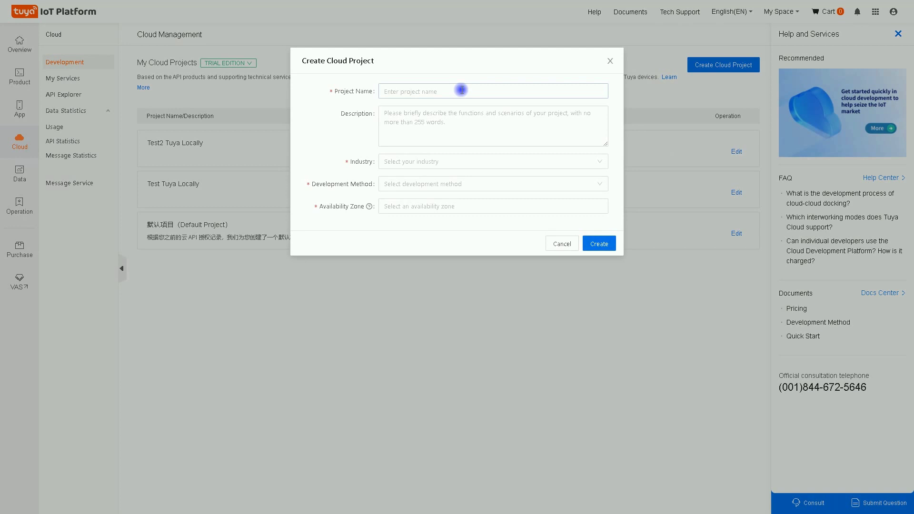
text(Local )
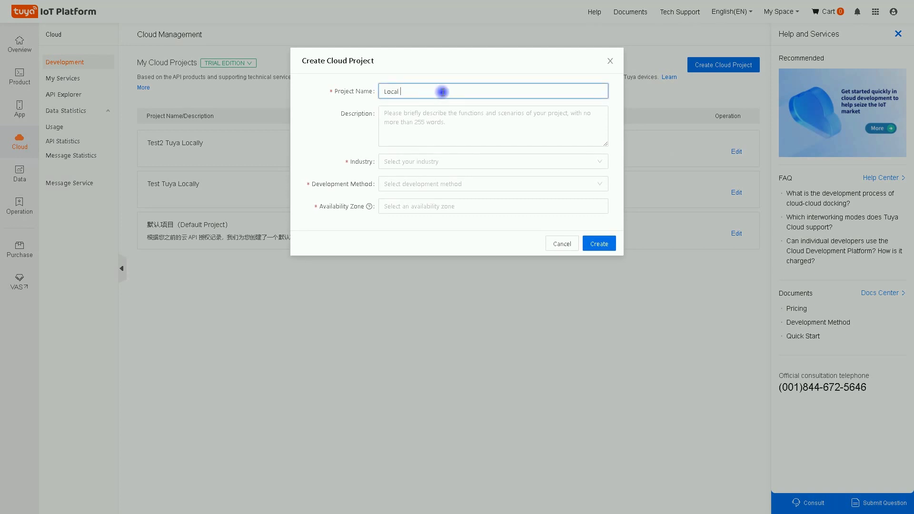
text(Tuya)
Set both the industry and the development method of the new cloud project to Smart Home.
click(413, 161)
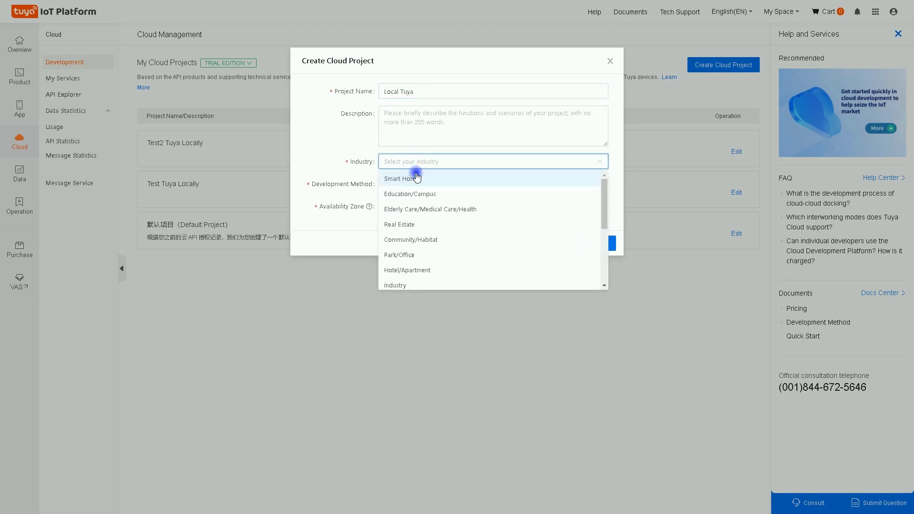
click(408, 179)
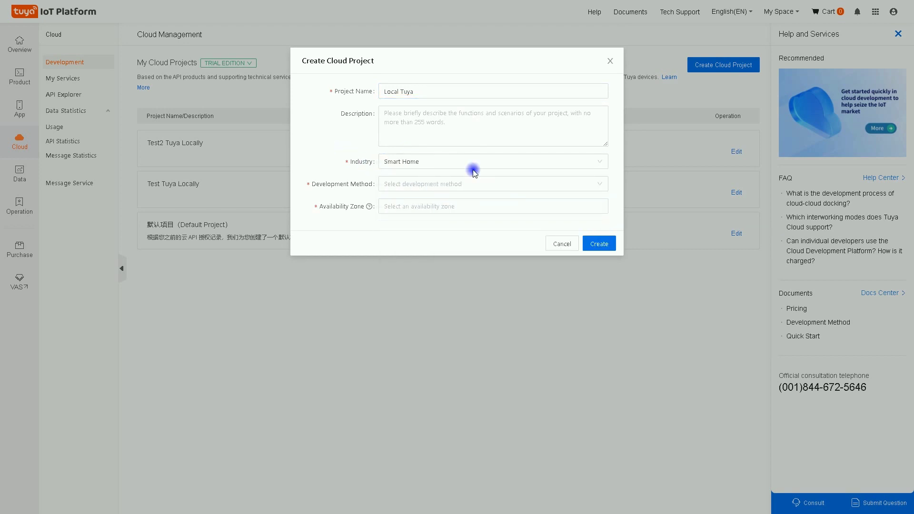
click(423, 184)
click(409, 250)
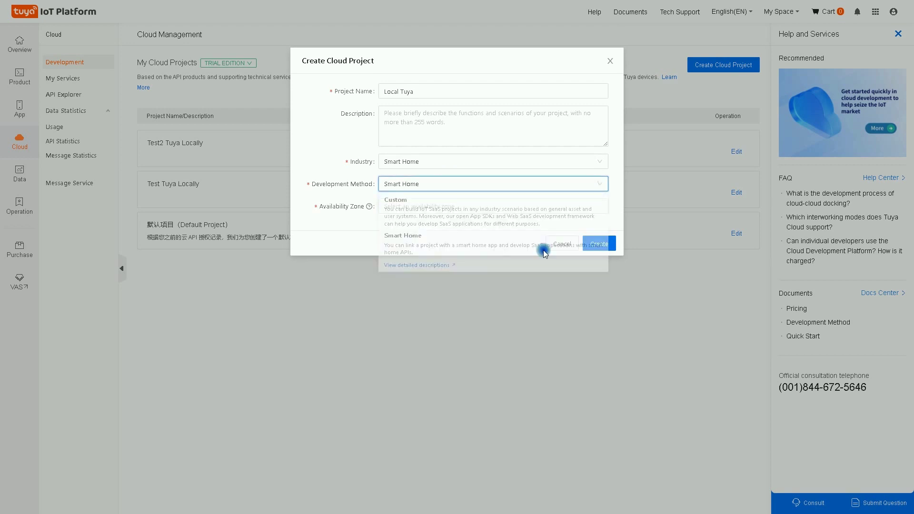
Choose China and Europe as the project's availability zones and create the cloud project.
click(415, 205)
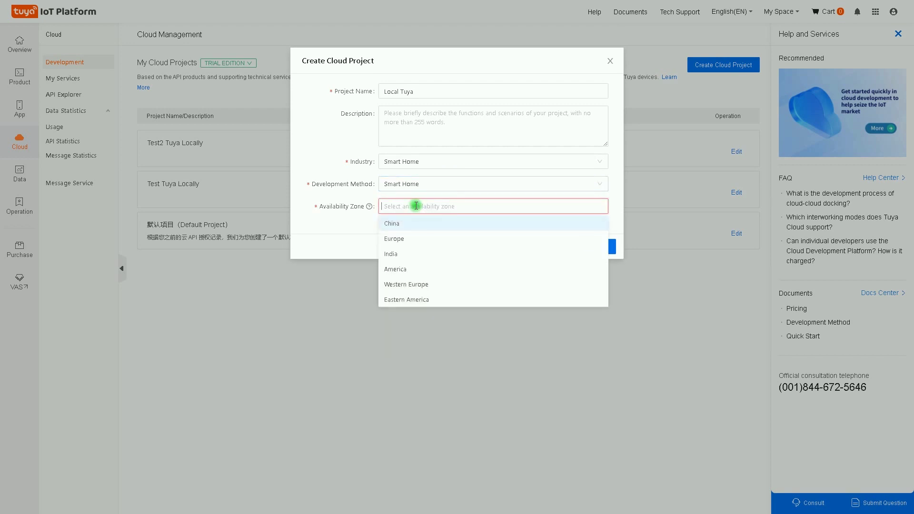
click(426, 232)
click(400, 229)
click(512, 261)
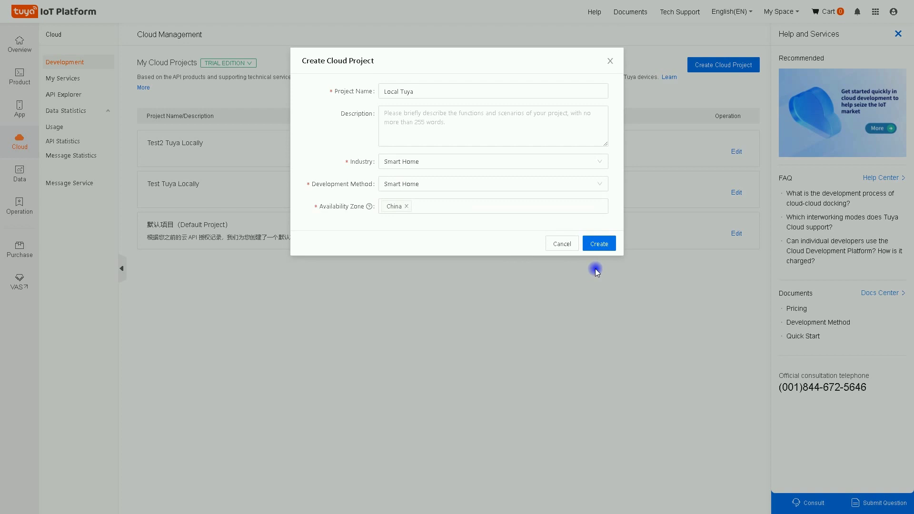
click(443, 208)
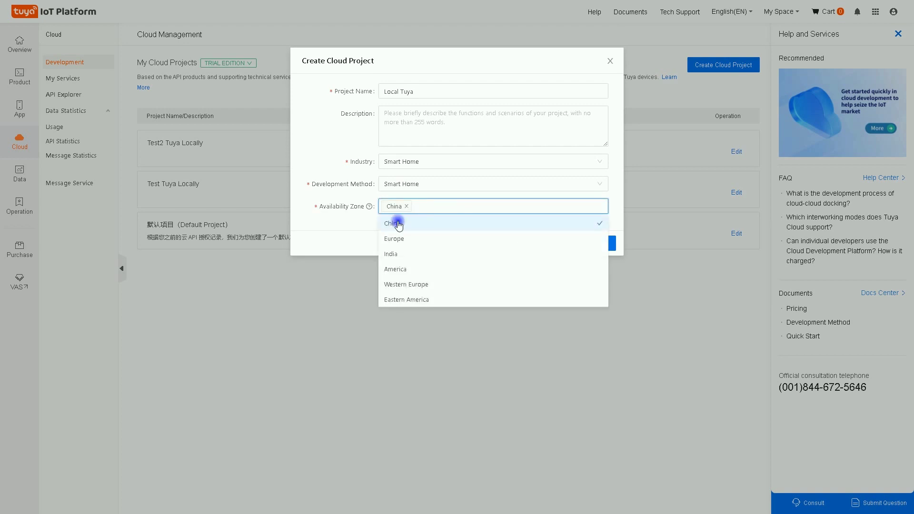
click(395, 239)
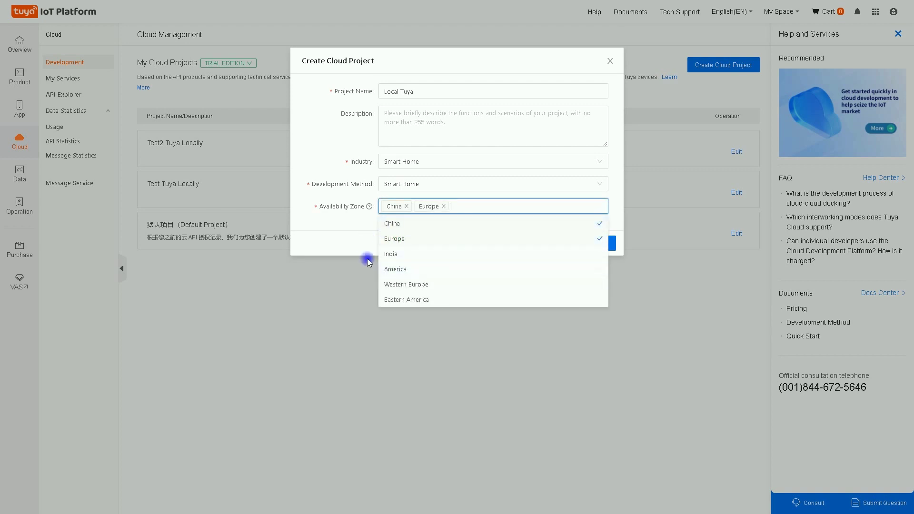
click(351, 227)
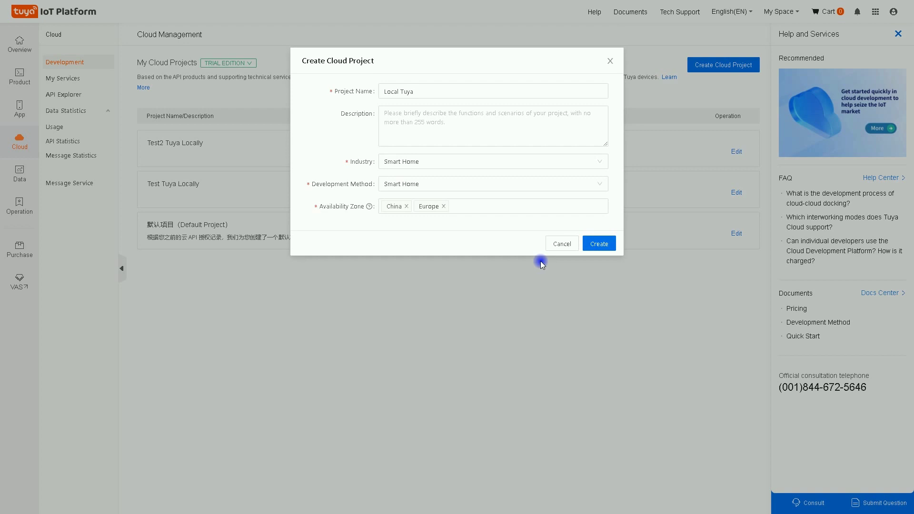
click(600, 244)
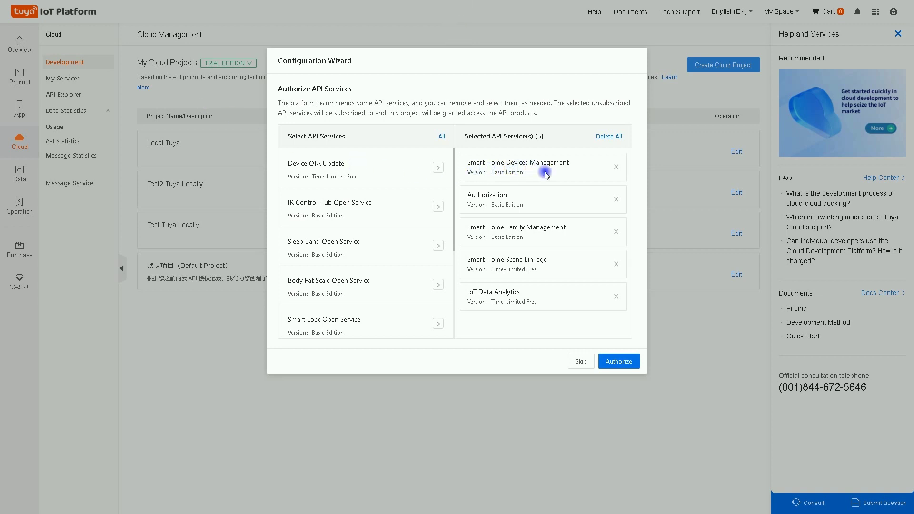
Remove IoT Data Analytics, Smart Home Scene Linkage and Smart Home Family Management from the selected API services and authorize the remaining ones.
click(617, 299)
click(617, 264)
click(616, 233)
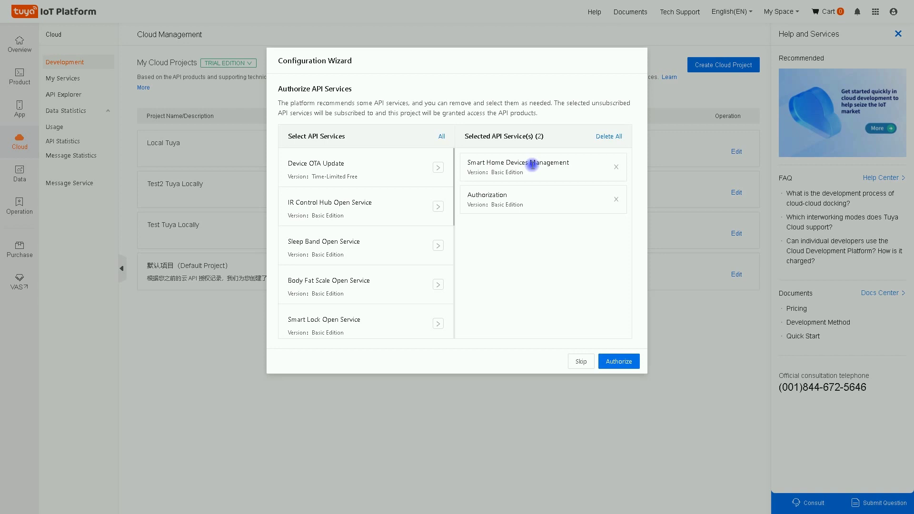
click(622, 364)
click(754, 352)
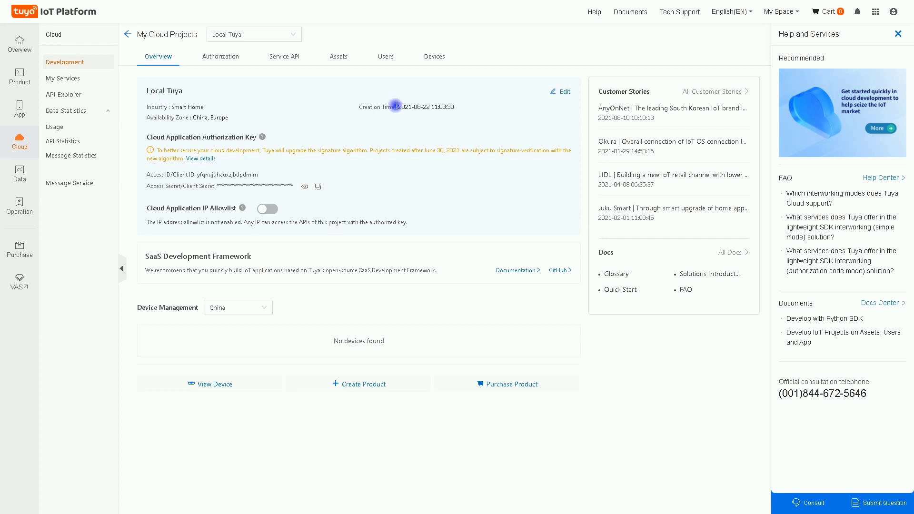
Link a Tuya Smart app account to the Local Tuya project's devices.
click(434, 58)
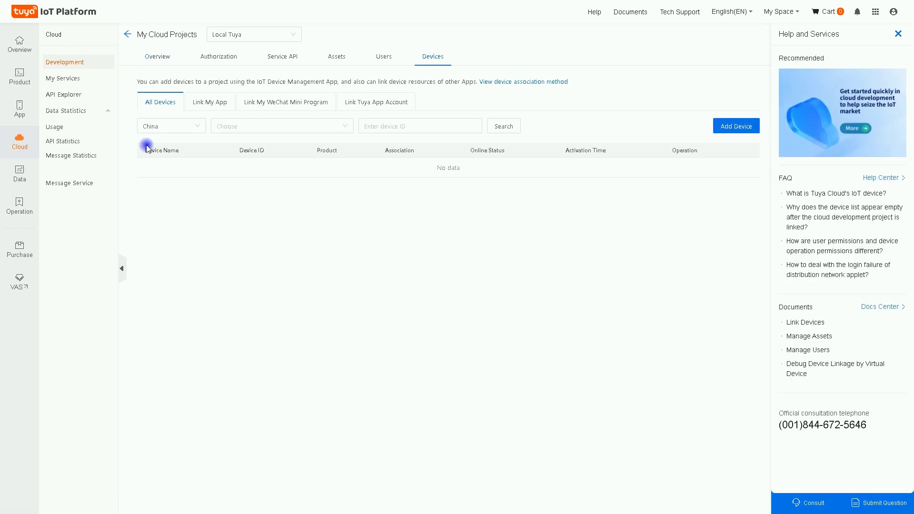
click(371, 106)
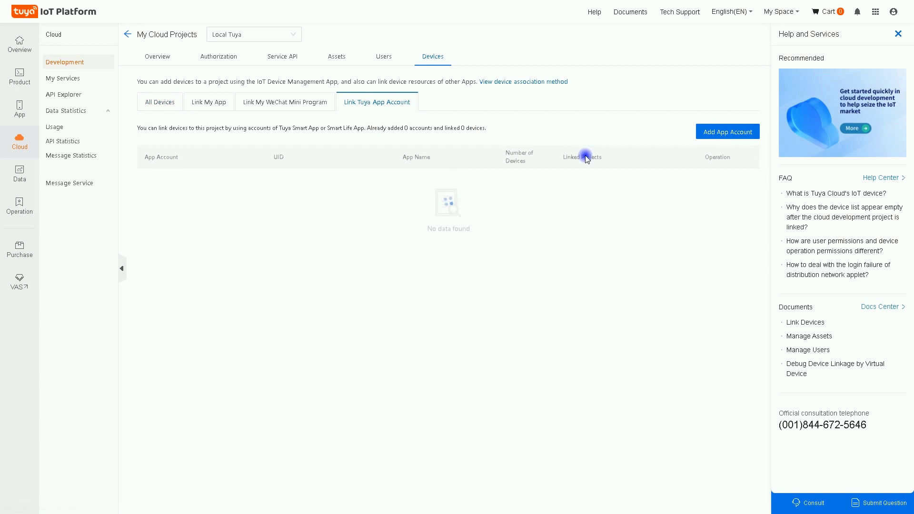
click(736, 136)
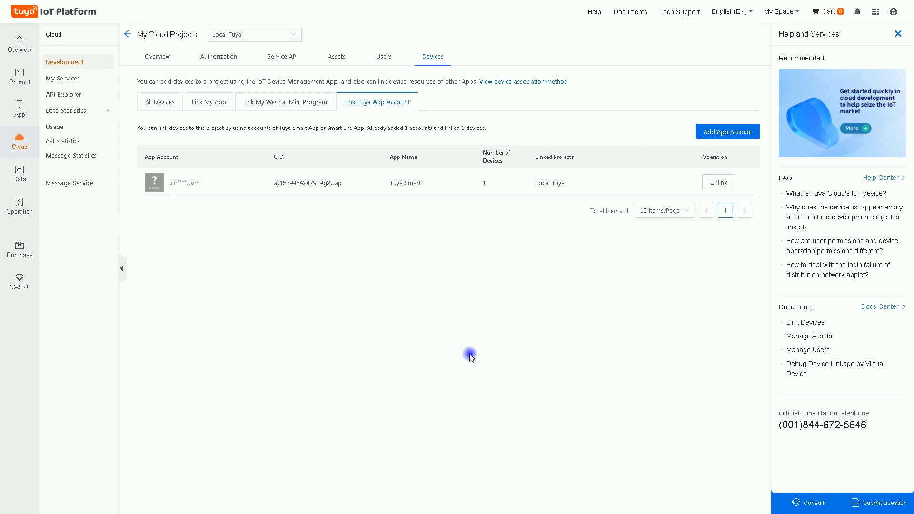
Copy the device ID of Smart Switch4 from the list of all the project's devices.
click(157, 105)
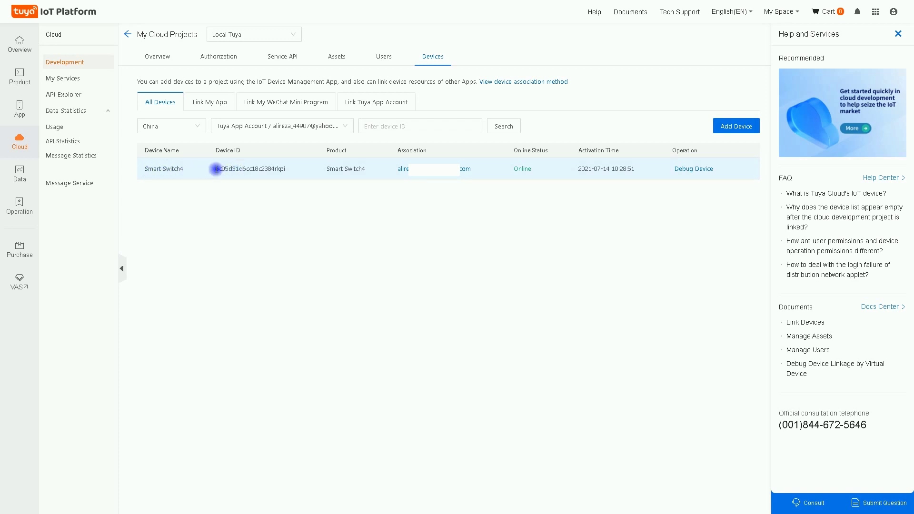
drag(216, 169, 292, 169)
right_click(268, 168)
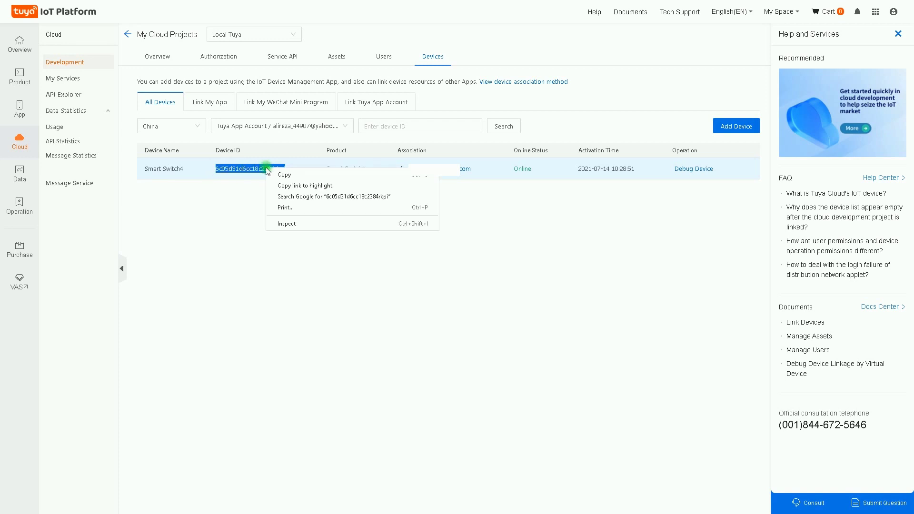
click(277, 174)
click(343, 320)
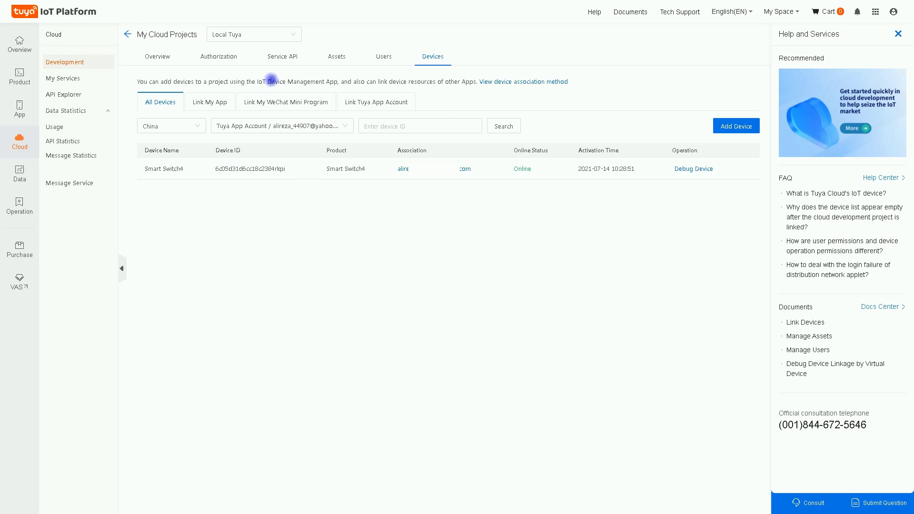
Revoke the project's authorization for the Smart Home Devices Management API and confirm the revocation.
click(285, 57)
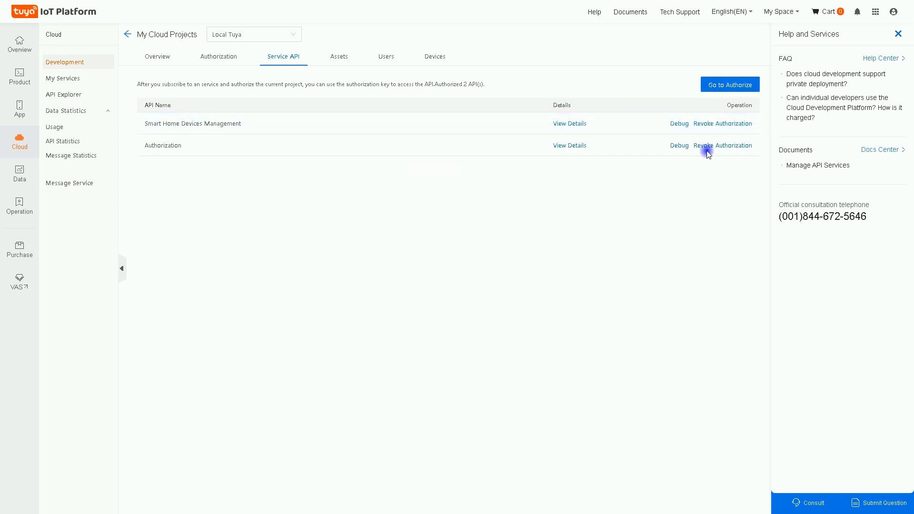
click(727, 124)
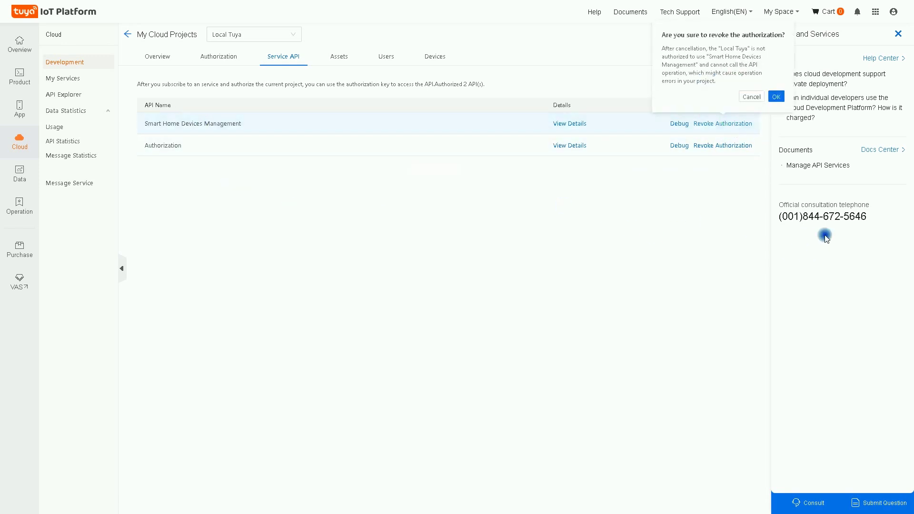
click(777, 97)
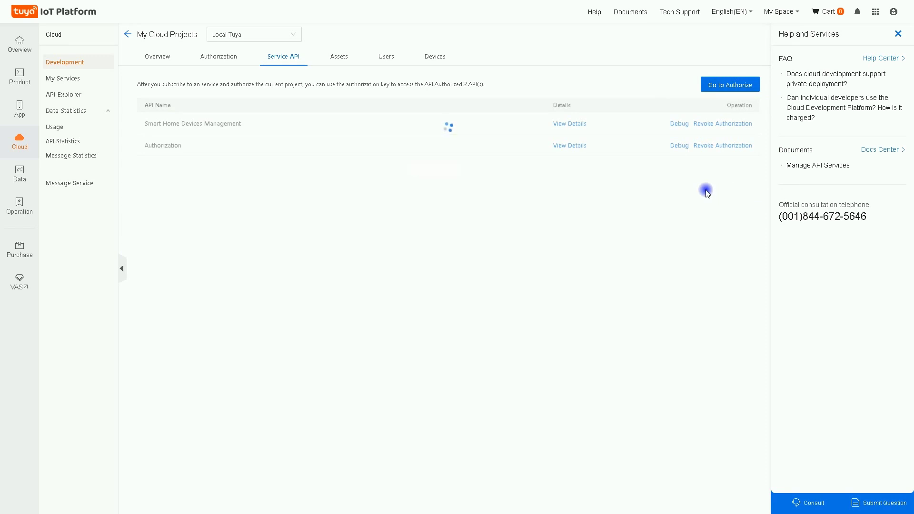
Authorize the Smart Home Devices Management API for the Local Tuya project again.
click(728, 87)
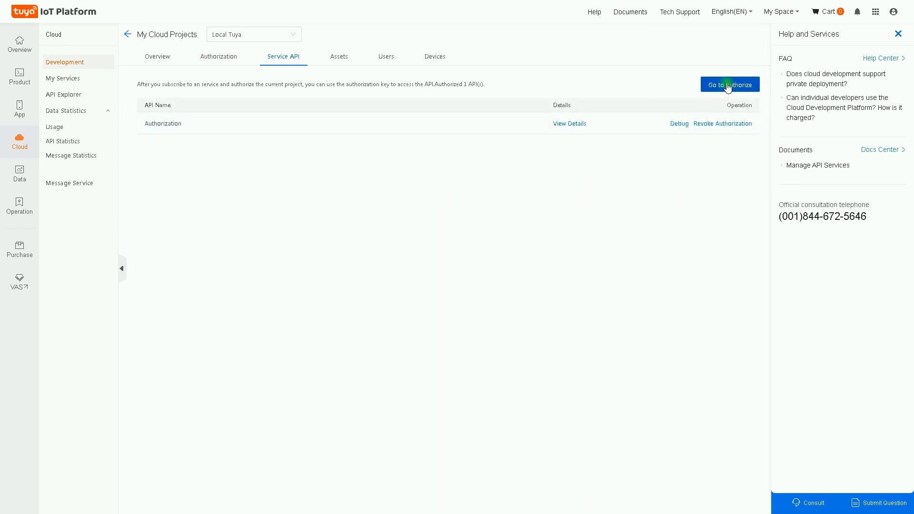
click(414, 107)
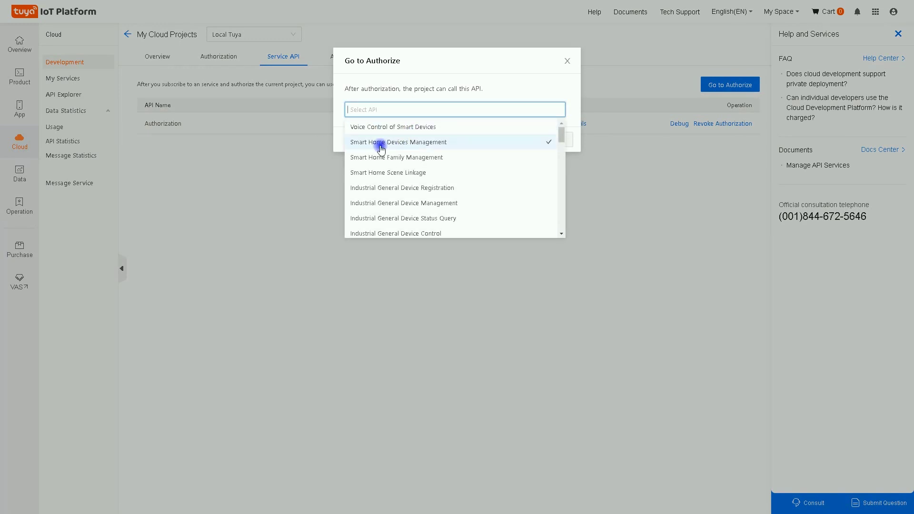
click(401, 148)
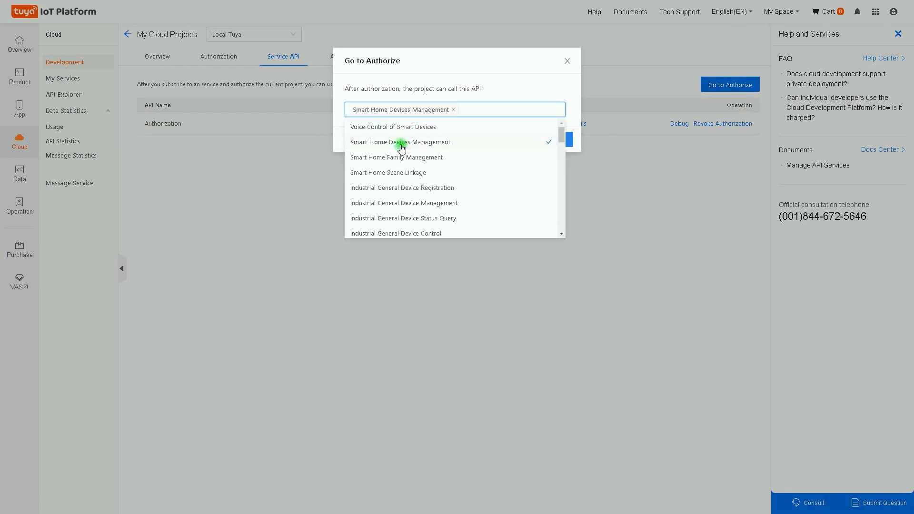
click(525, 79)
click(568, 141)
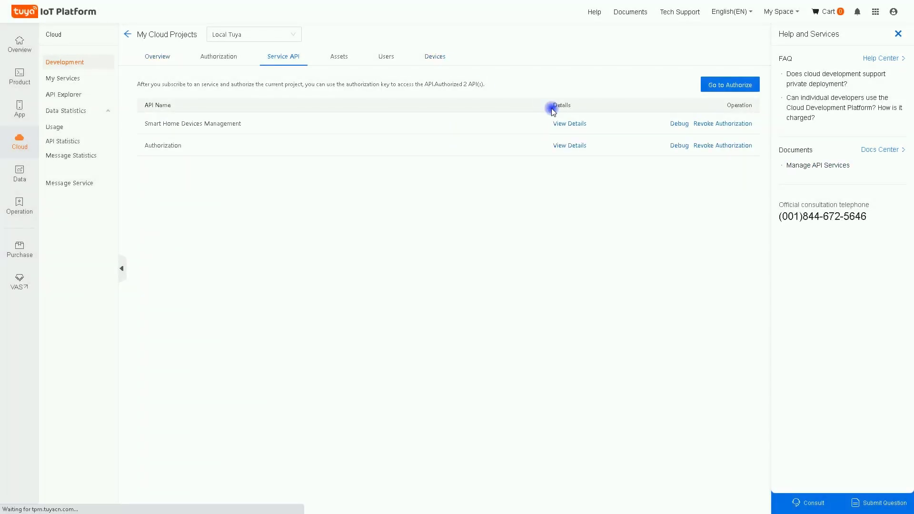
Return to the Local Tuya project's devices and copy the device ID of Smart Switch4 again.
click(430, 56)
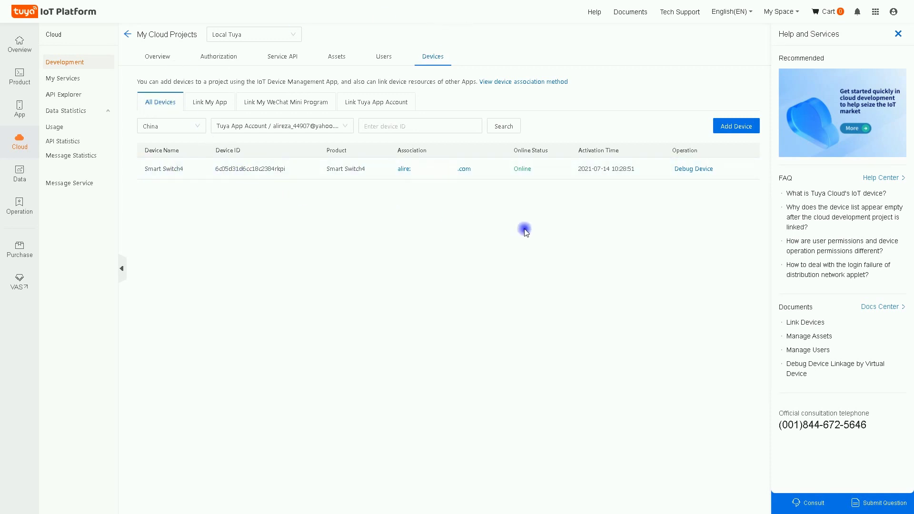
double_click(238, 169)
click(215, 196)
drag(212, 173, 284, 177)
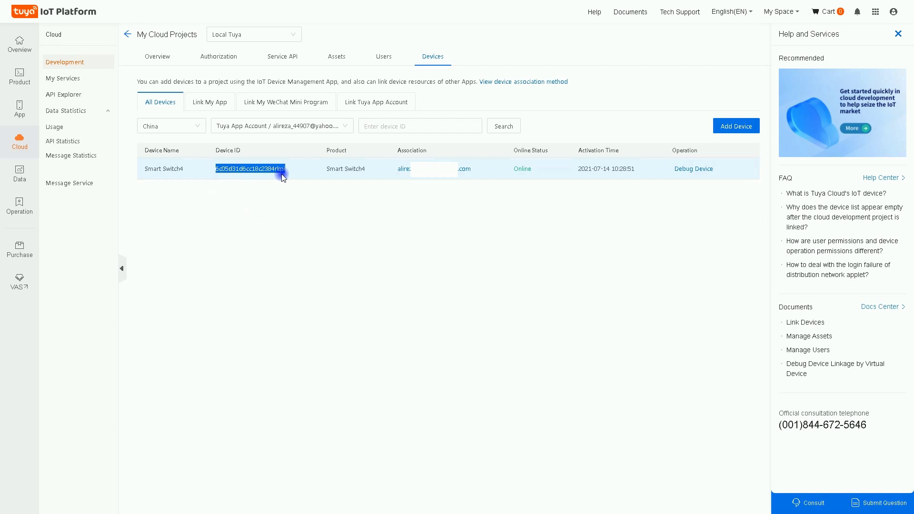
right_click(261, 168)
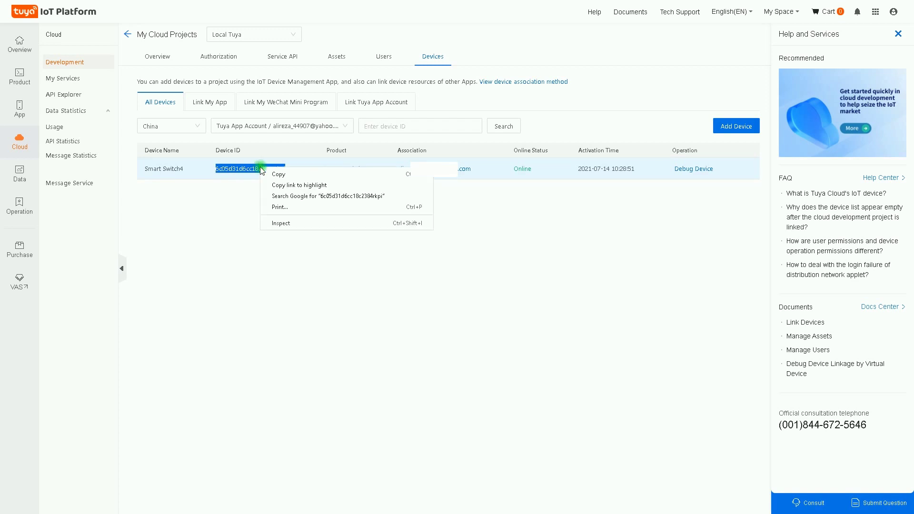
click(271, 175)
click(256, 253)
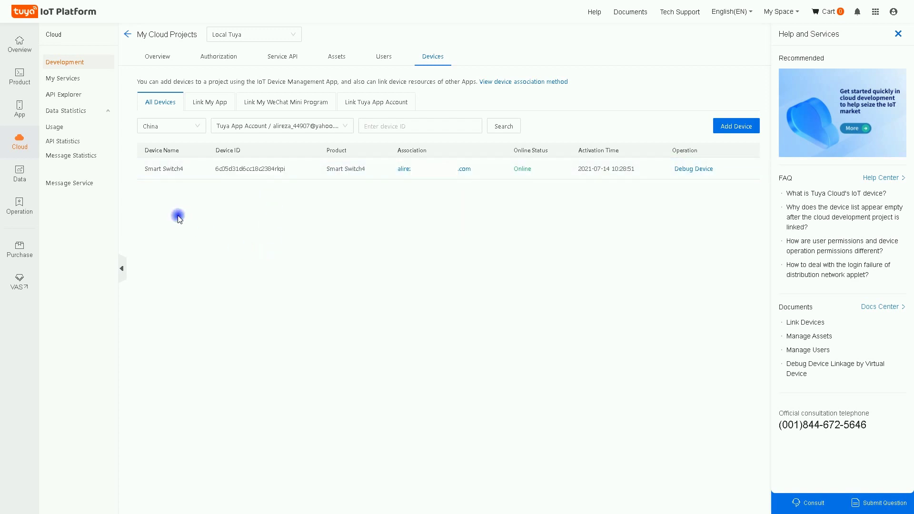
In the API Explorer, submit a Get device details request under Device Management using the copied device ID.
click(66, 95)
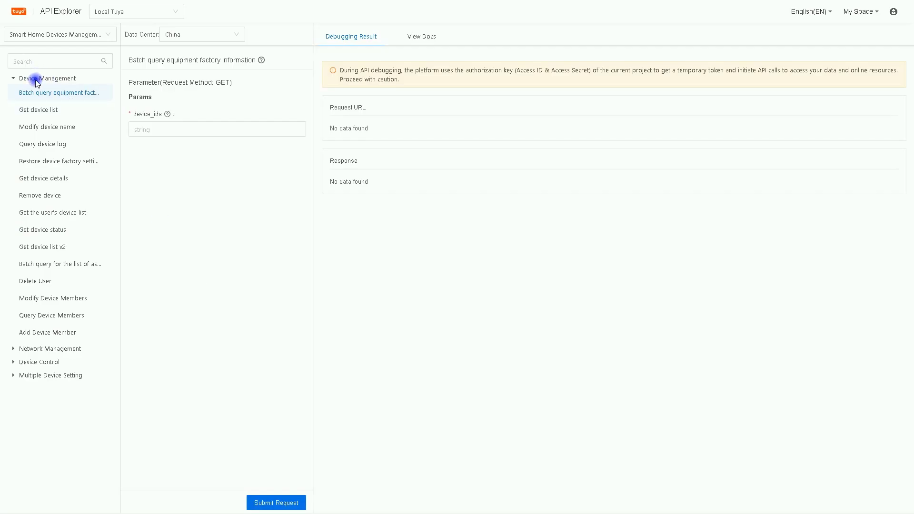
click(45, 185)
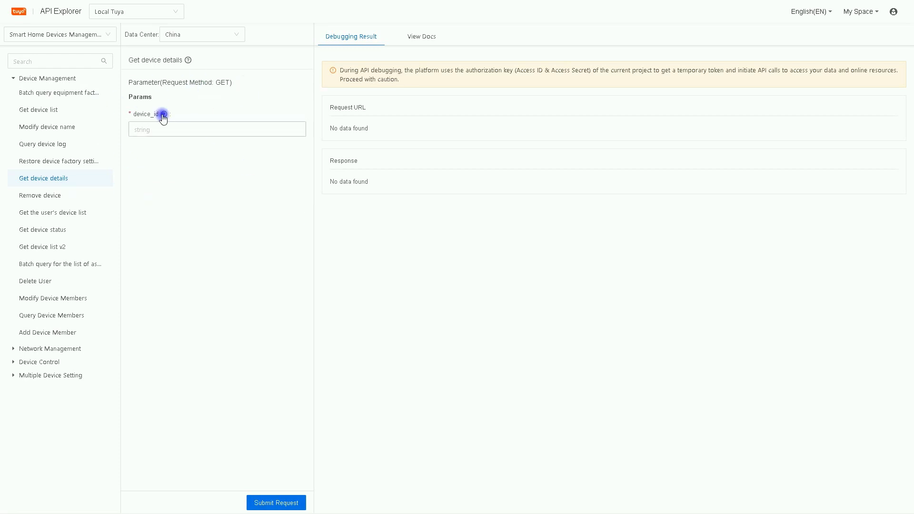
click(149, 130)
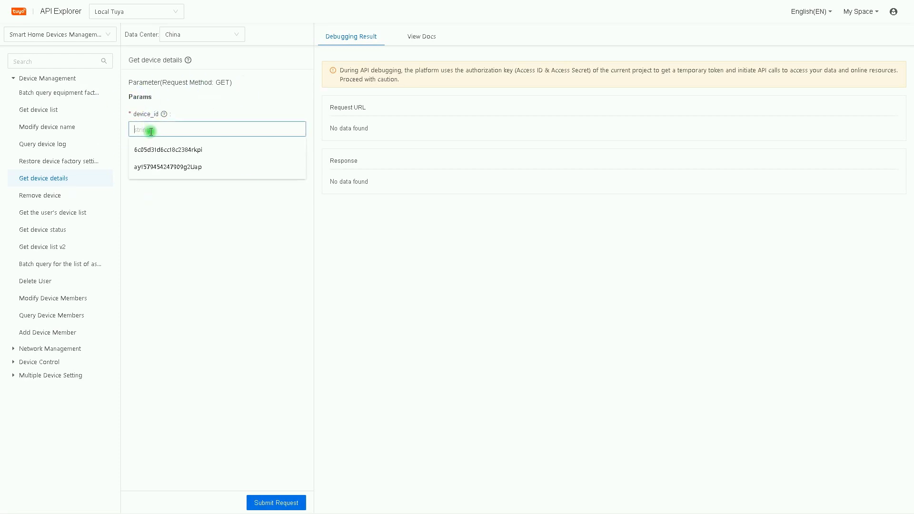
right_click(150, 132)
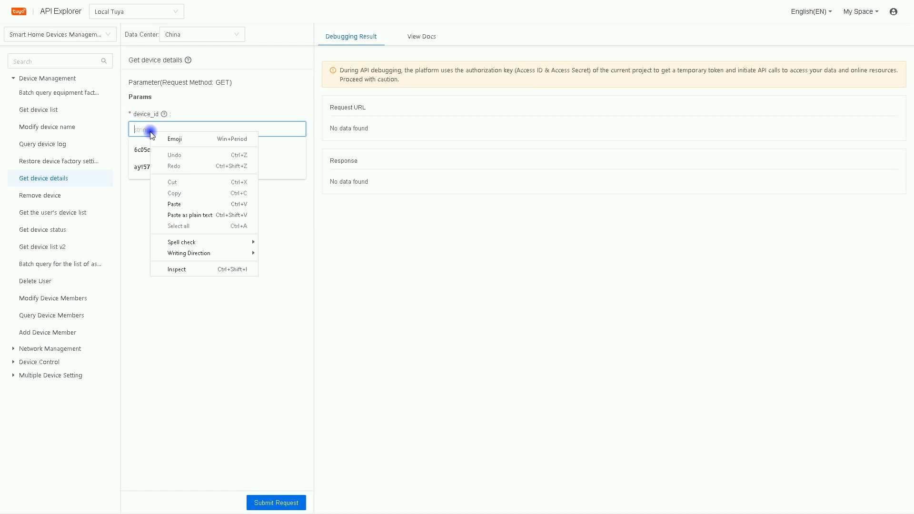
click(185, 205)
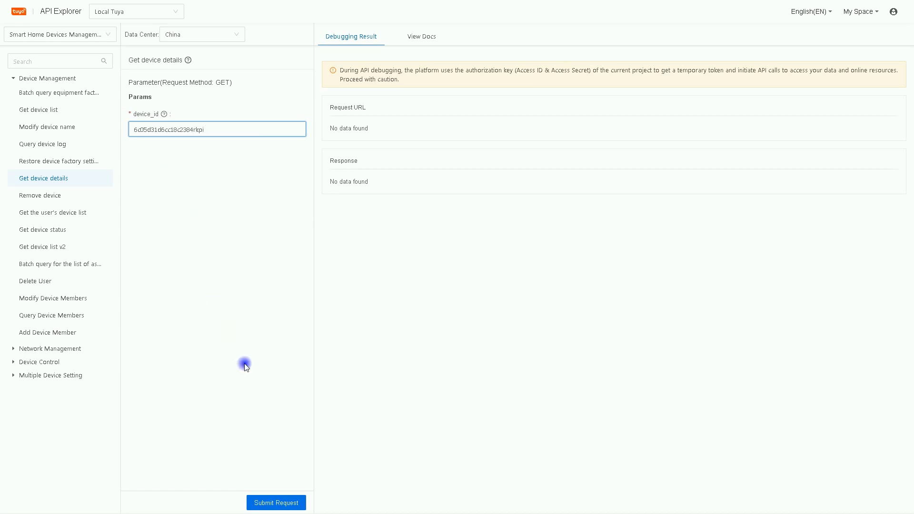
click(267, 506)
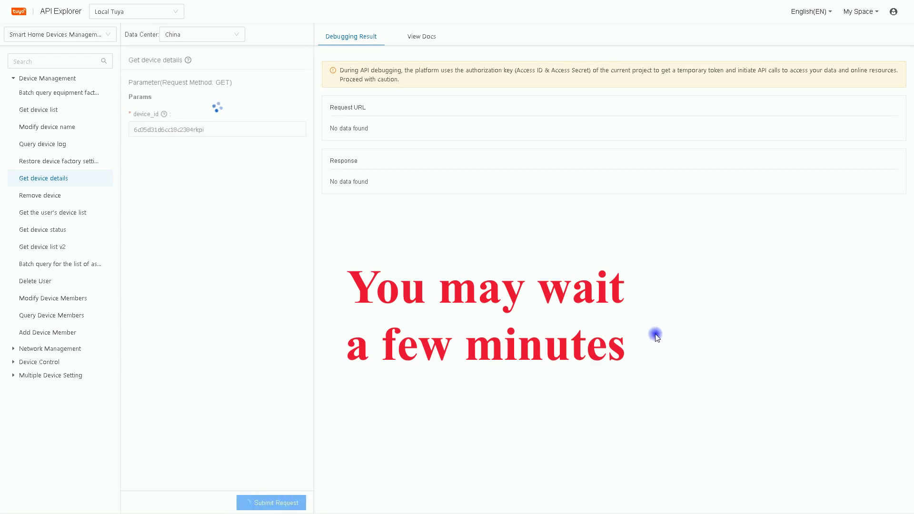
Copy the value of local_key, without its quotation marks, from the response to the device details request.
scroll(402, 127, down, 1)
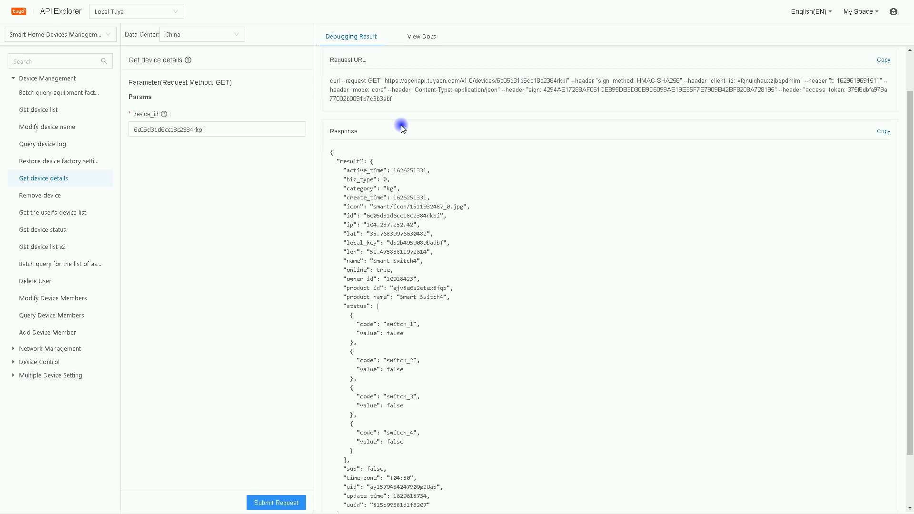
scroll(410, 125, up, 1)
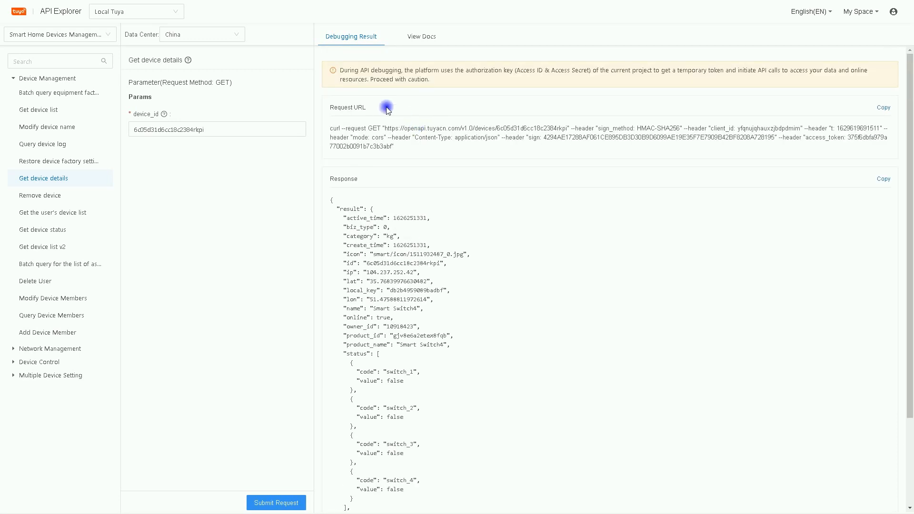
scroll(462, 333, down, 2)
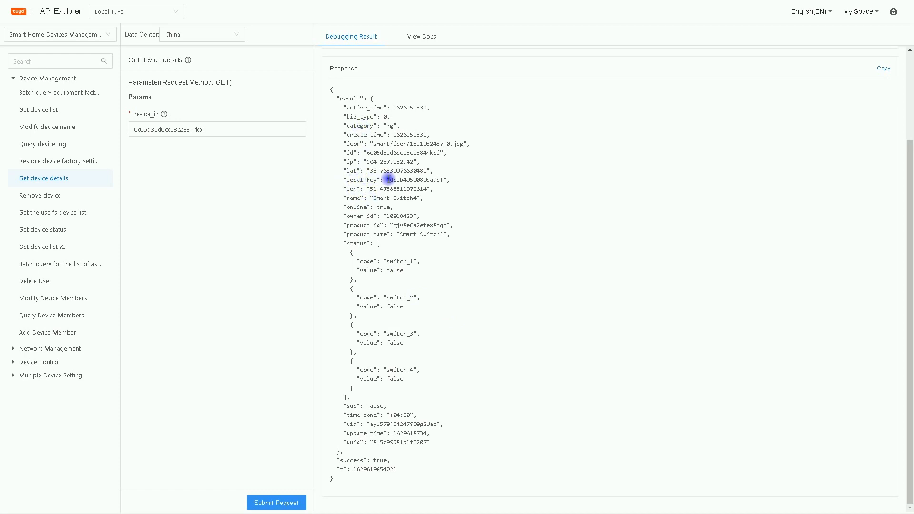
drag(389, 180, 445, 180)
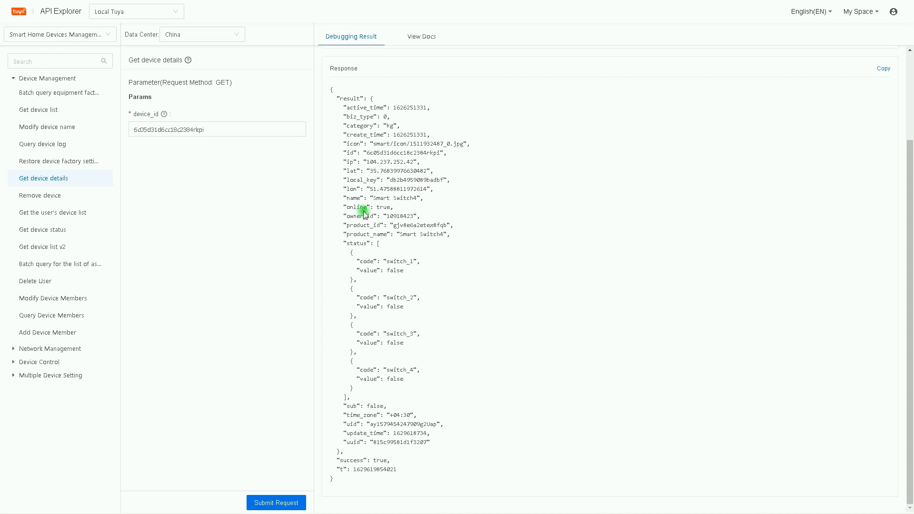
drag(330, 180, 484, 180)
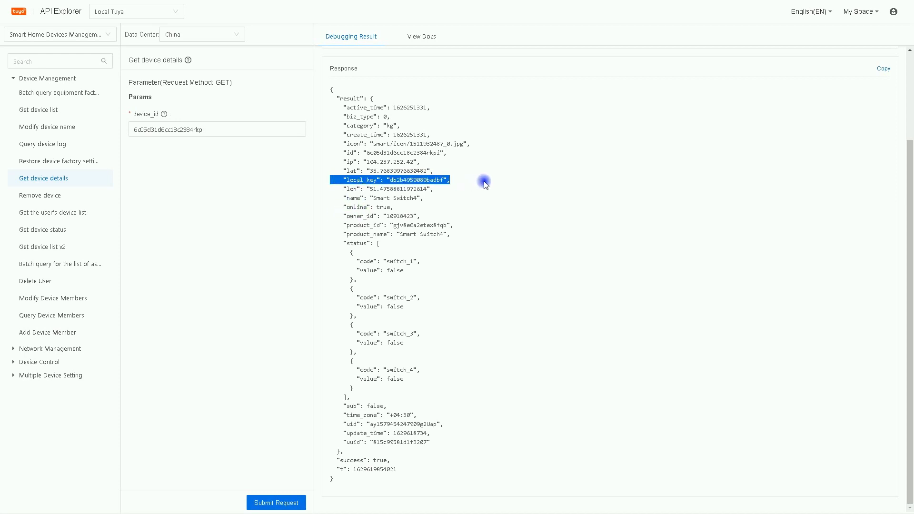
click(393, 181)
drag(390, 180, 442, 180)
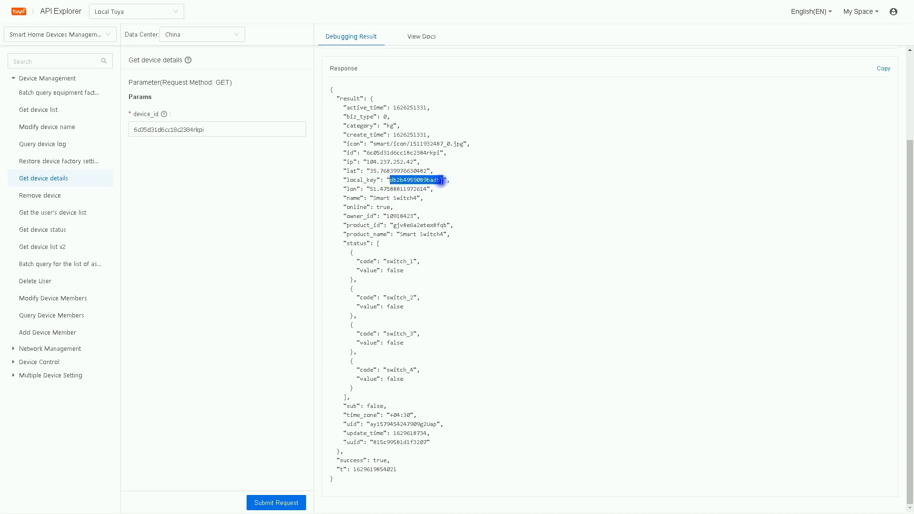
right_click(430, 181)
click(453, 186)
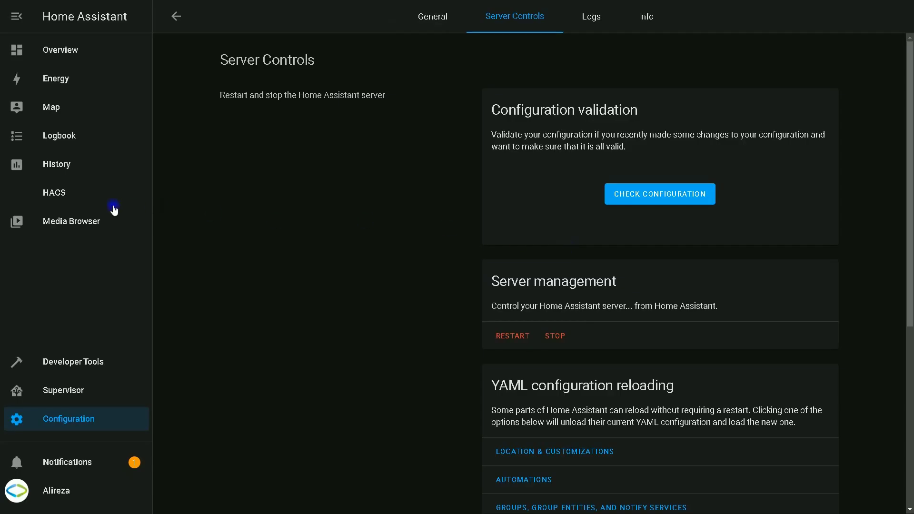
Switch to Home Assistant, check the HACS integrations for Local Tuya, and start setting up a new LocalTuya integration.
click(51, 197)
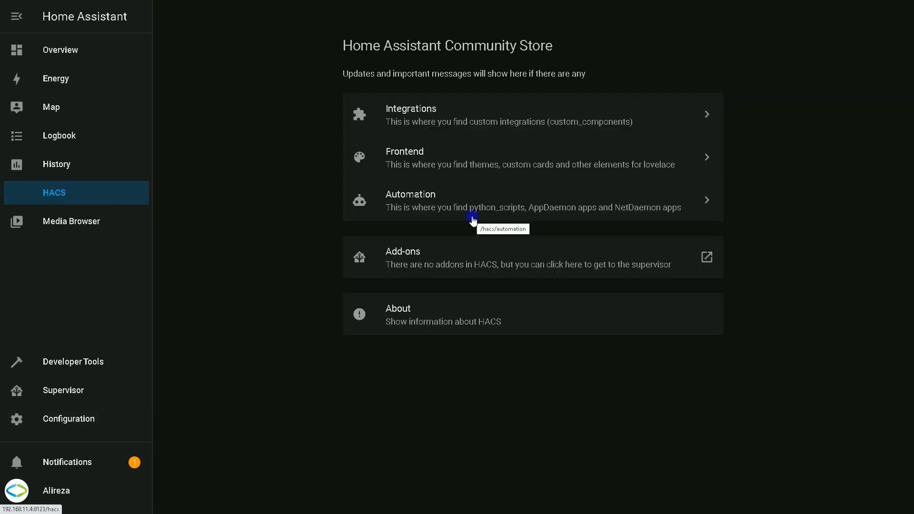
click(447, 110)
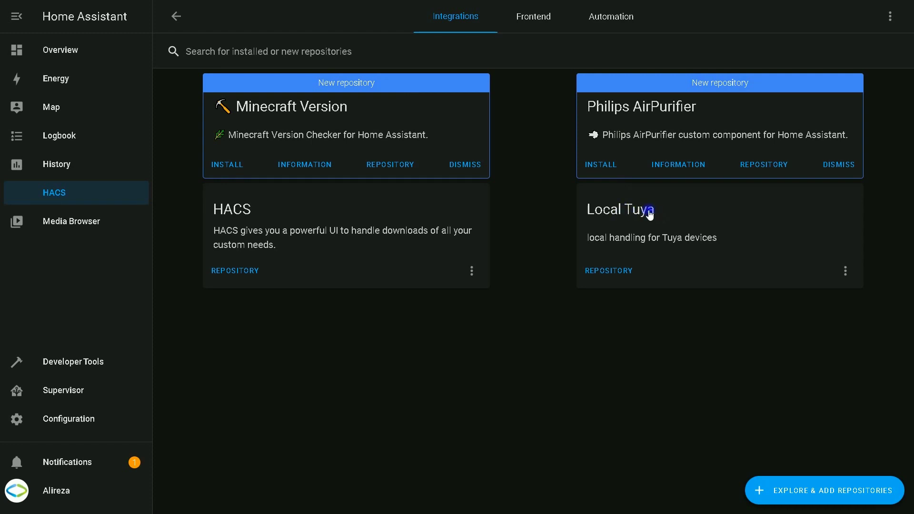
click(77, 422)
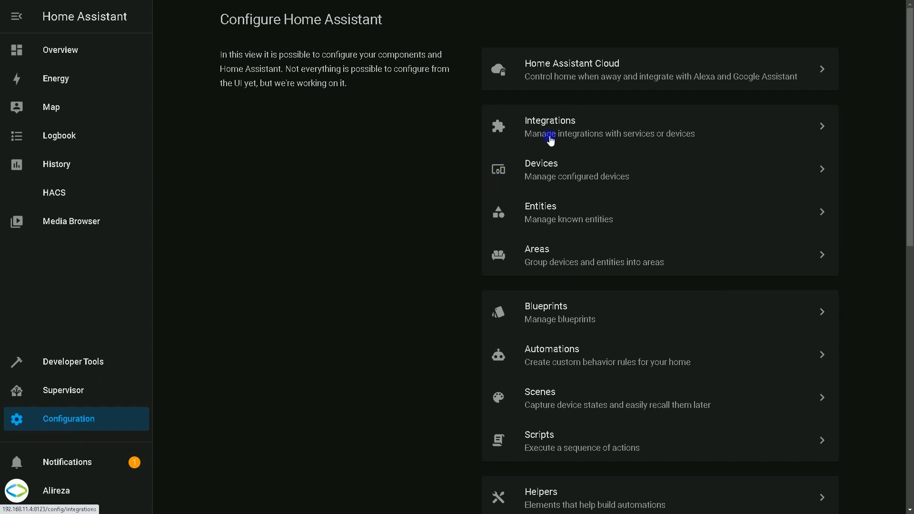
click(551, 134)
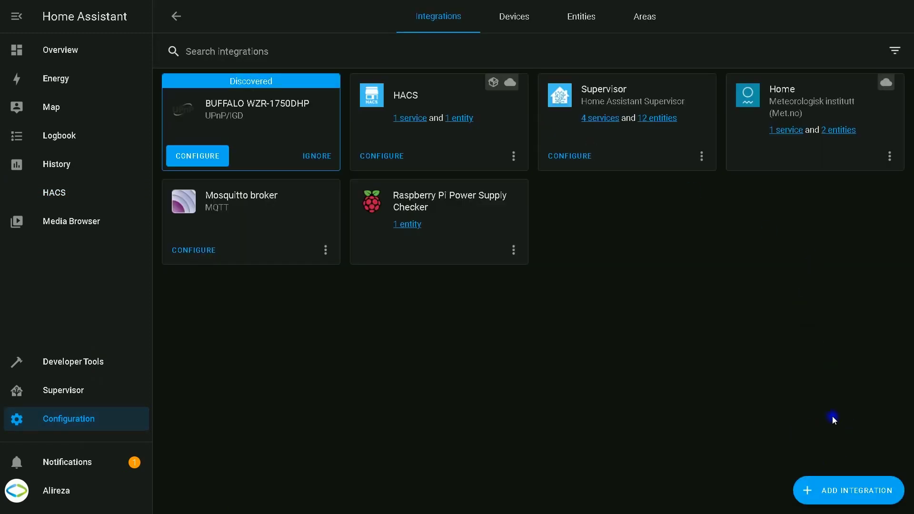
click(832, 487)
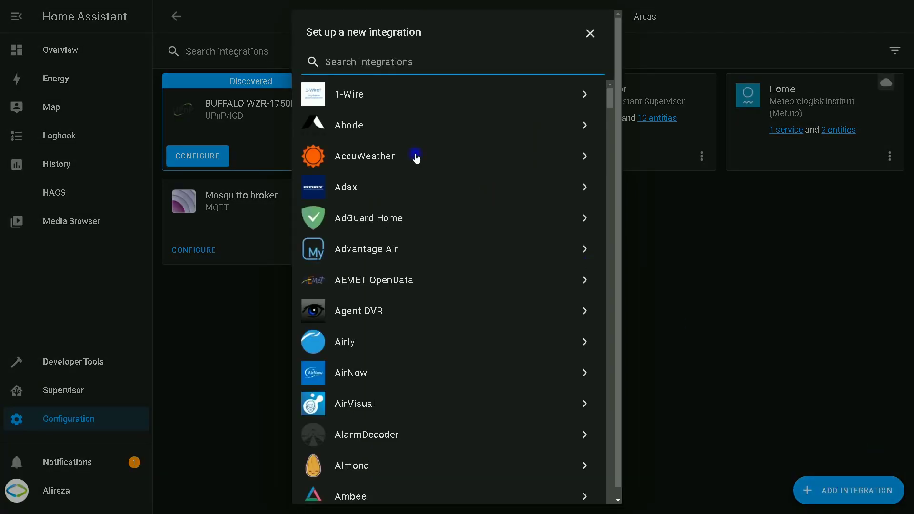
text(local)
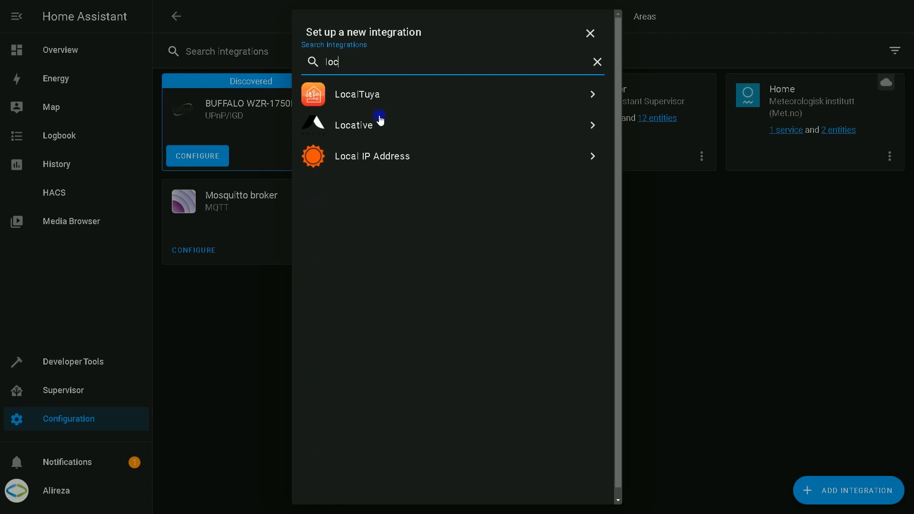
click(368, 94)
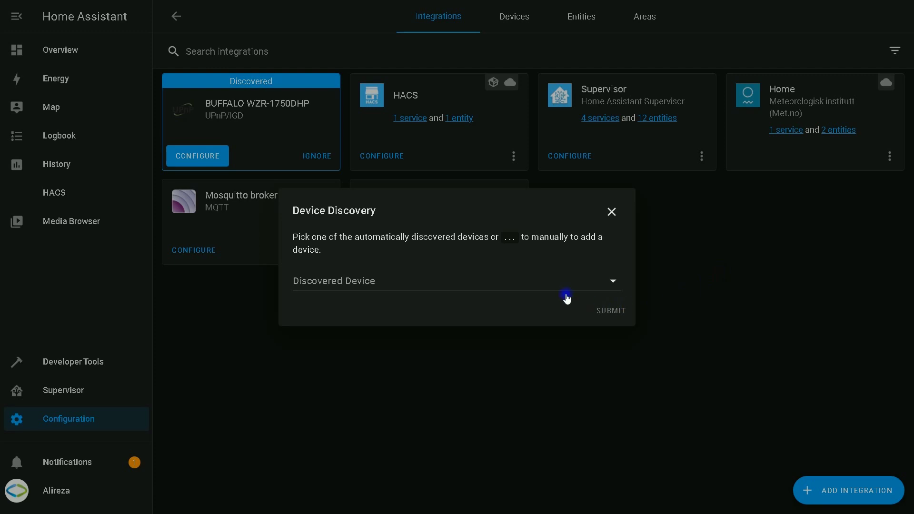
Choose the discovered device at 192.168.11.2 for the LocalTuya integration and submit it.
click(389, 286)
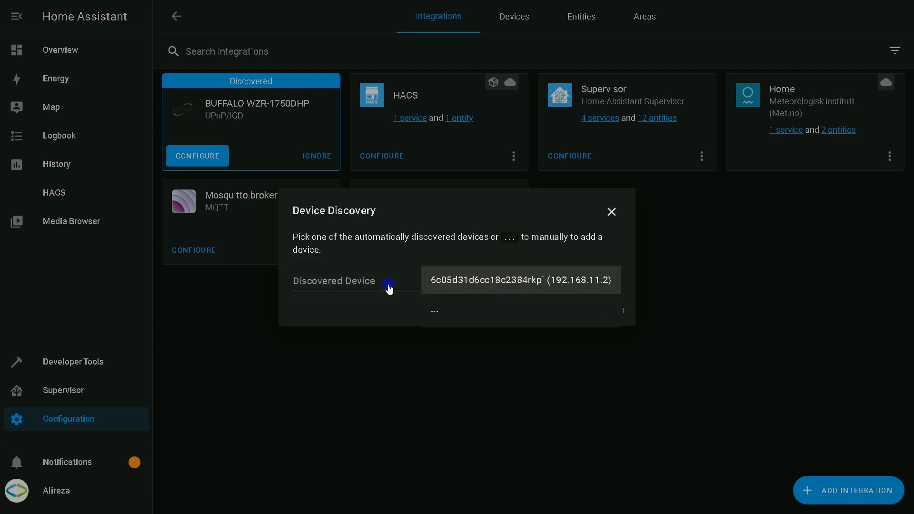
click(471, 281)
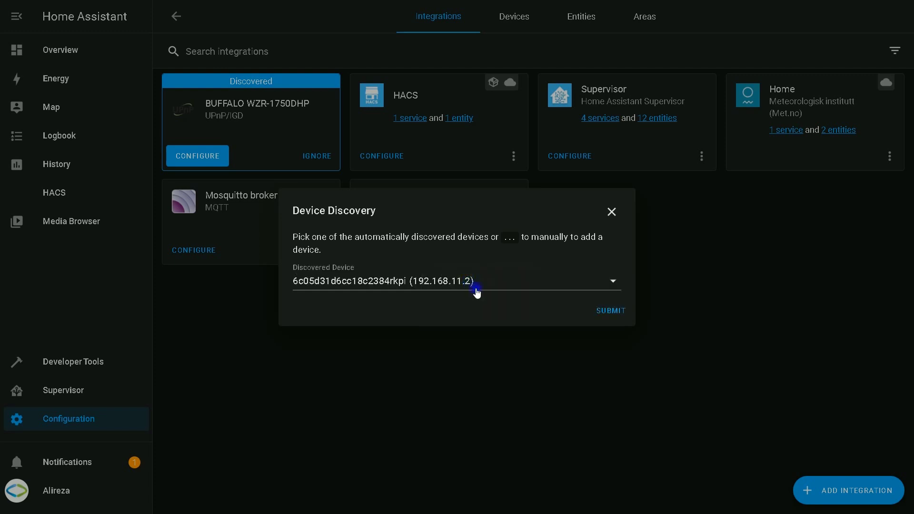
click(614, 313)
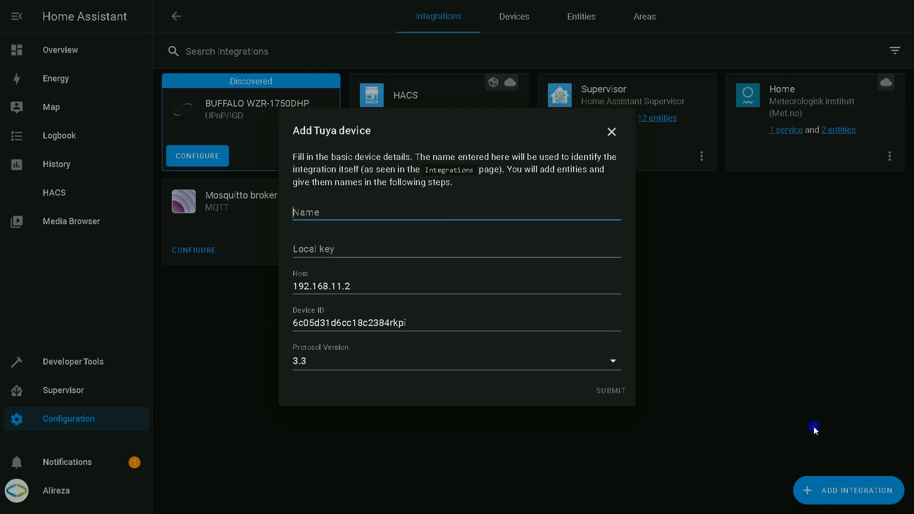
Name the Tuya device Swich, paste the copied local key, and submit the device details.
text(Swich)
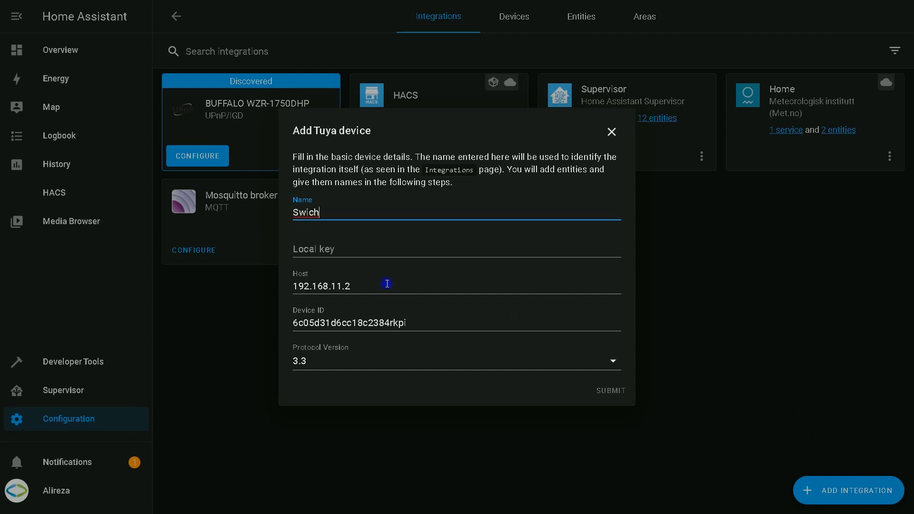
click(316, 248)
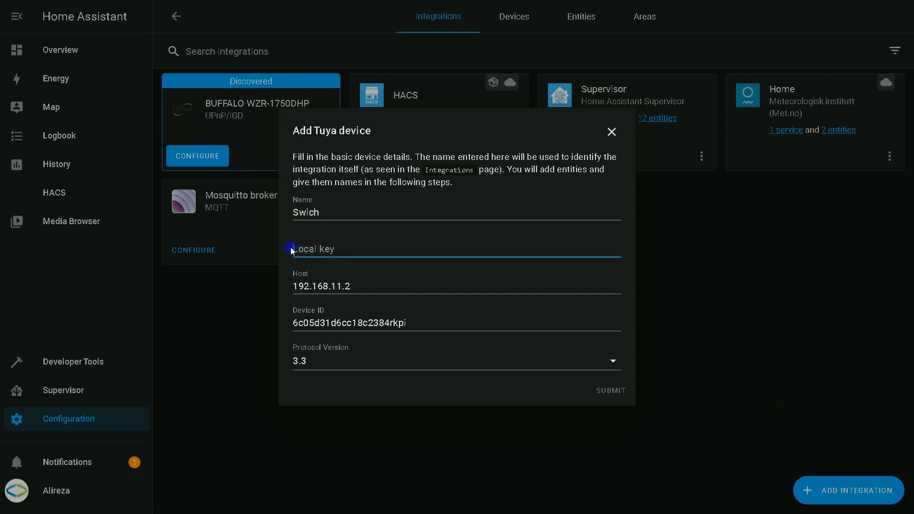
right_click(323, 253)
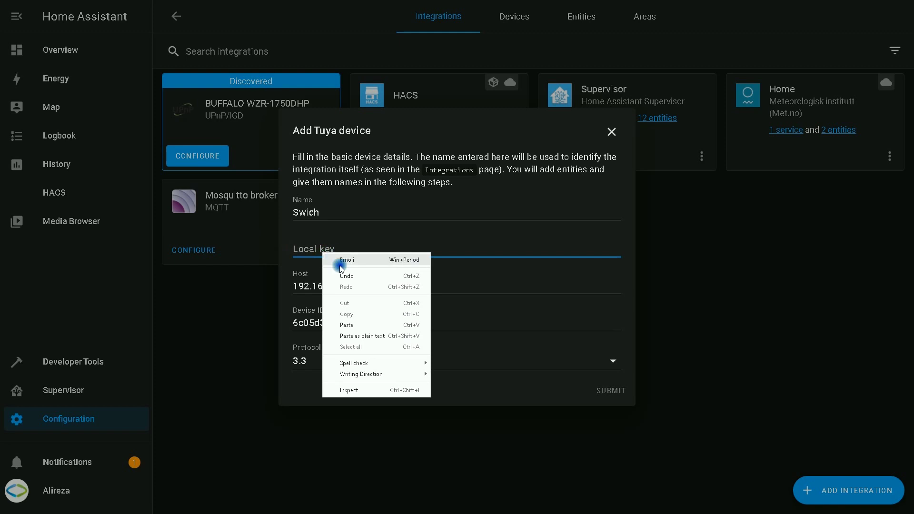
click(347, 325)
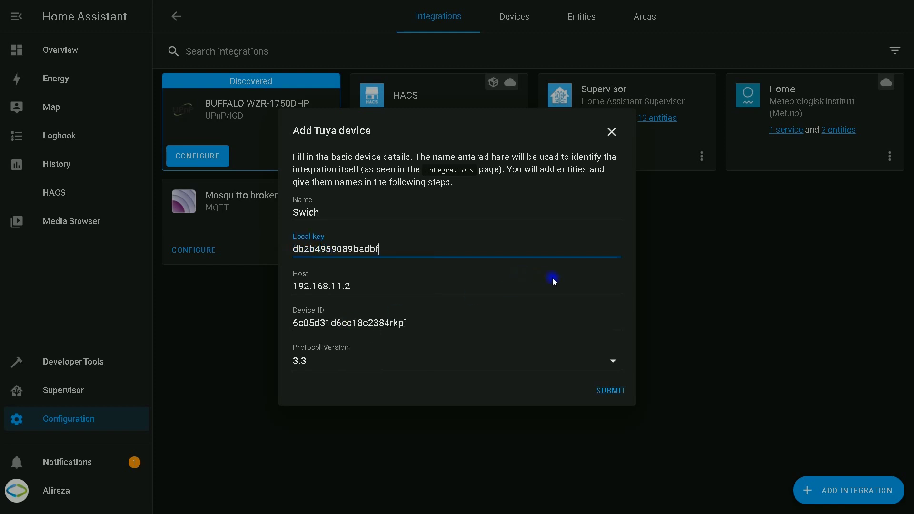
click(611, 393)
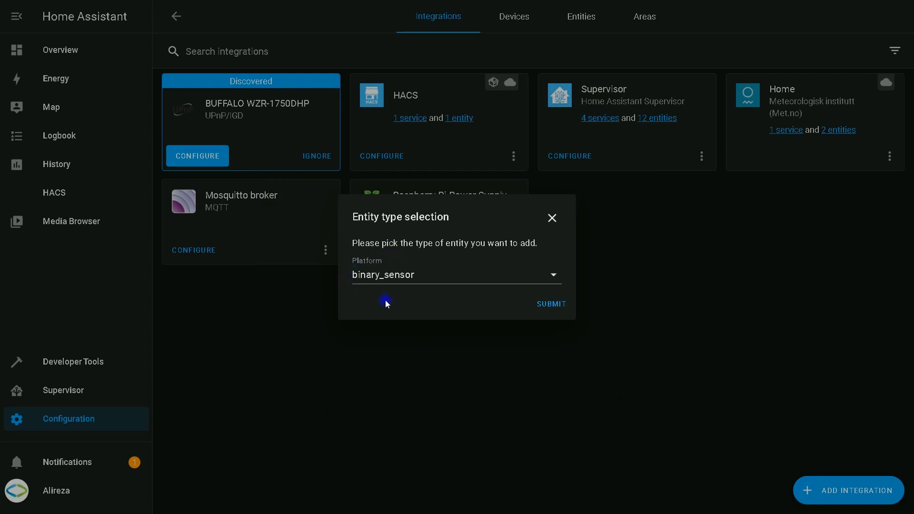
Select switch as the platform of the entity to add and submit the choice.
click(383, 275)
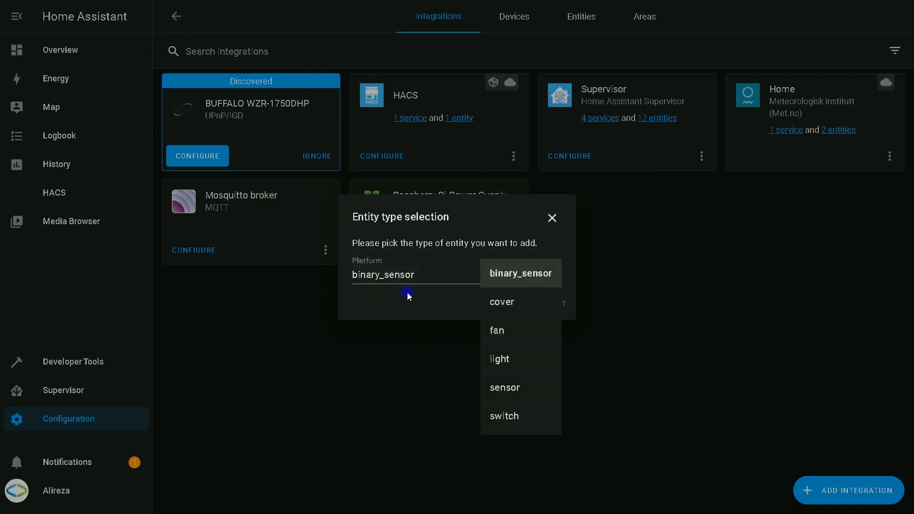
click(506, 417)
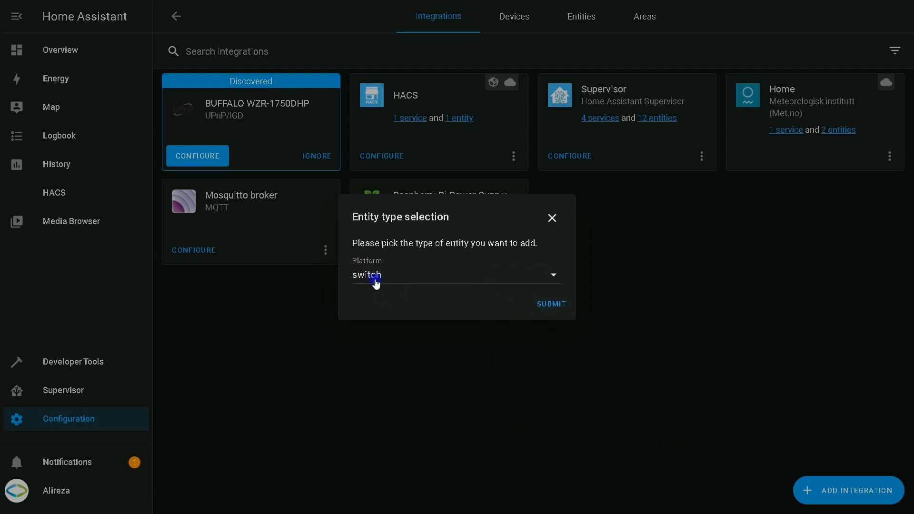
click(553, 306)
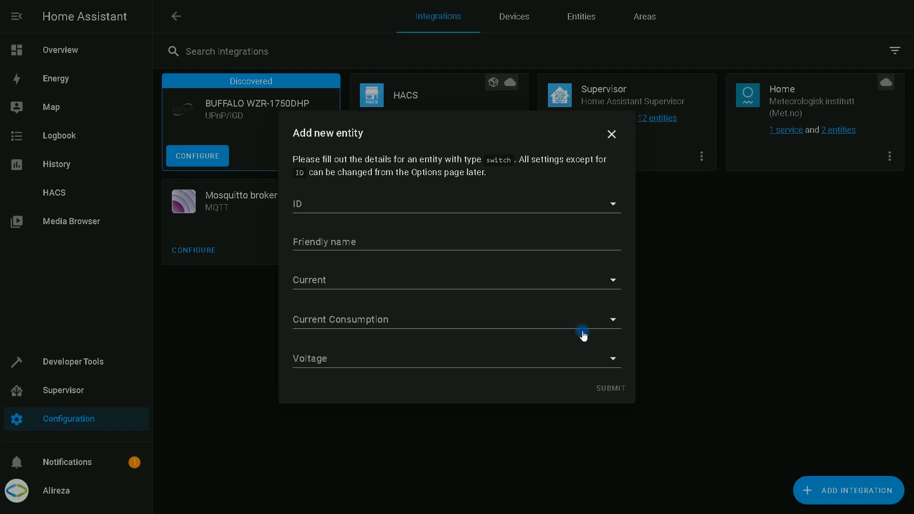
Fill in the new switch entity with ID 1 and the friendly name Switch 1, and submit it.
click(329, 207)
click(327, 205)
click(316, 210)
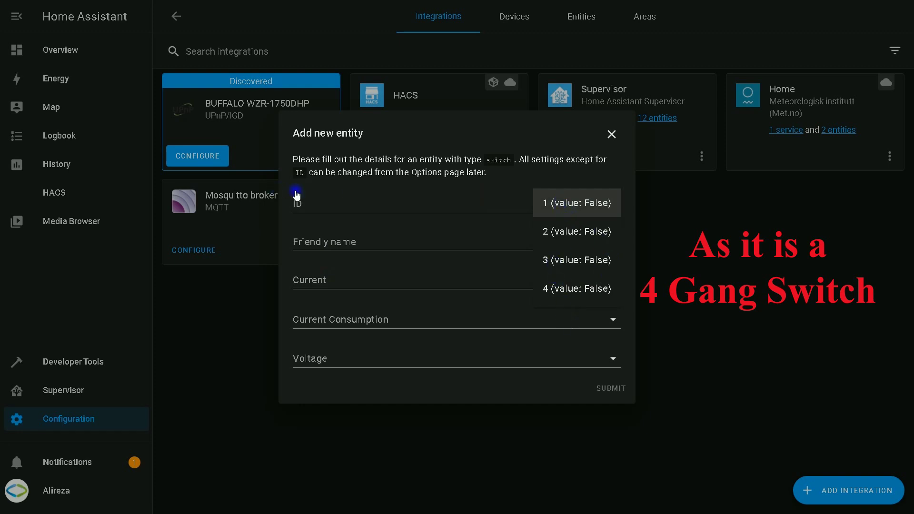
click(568, 206)
click(321, 241)
text(Switch)
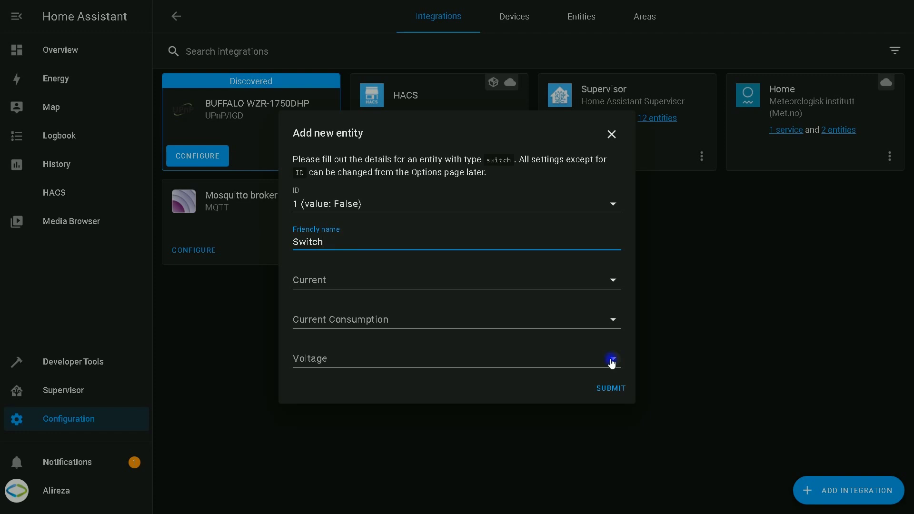
text( 1)
click(605, 389)
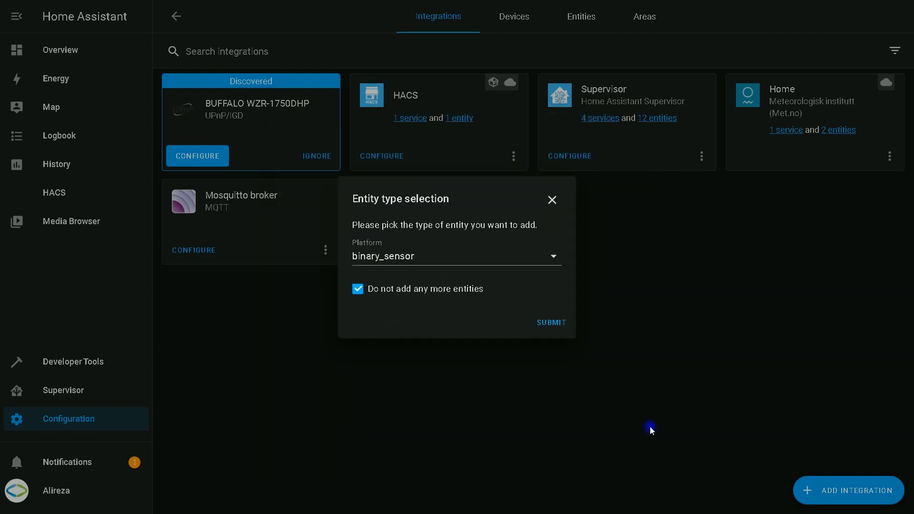
Choose switch as the platform for the second entity, keep adding further entities allowed, and submit.
click(388, 259)
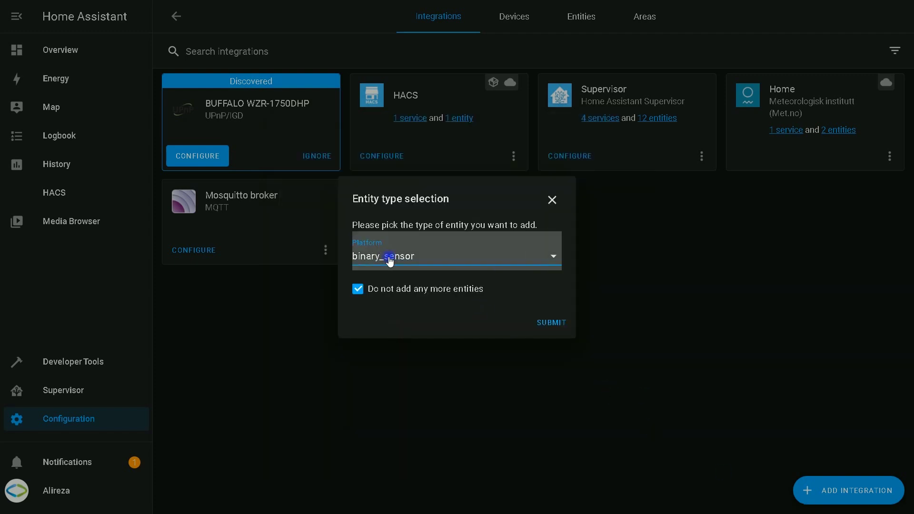
click(506, 398)
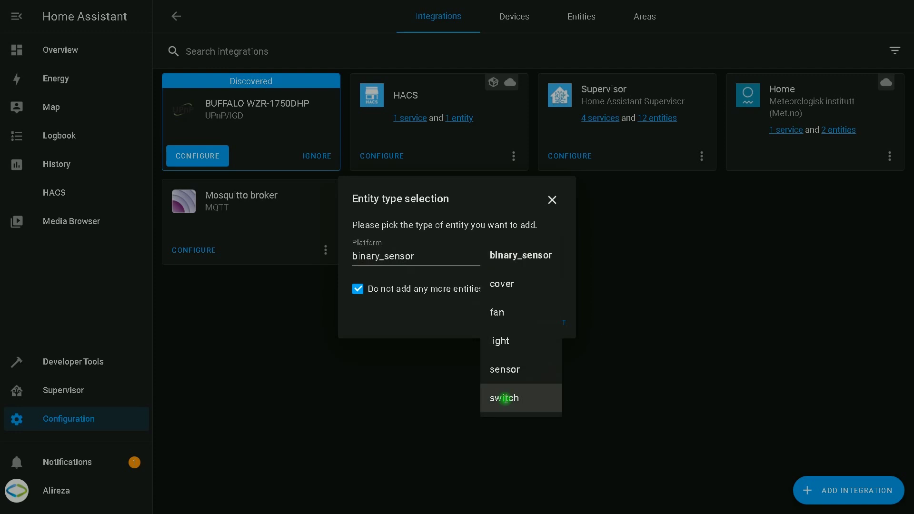
click(367, 294)
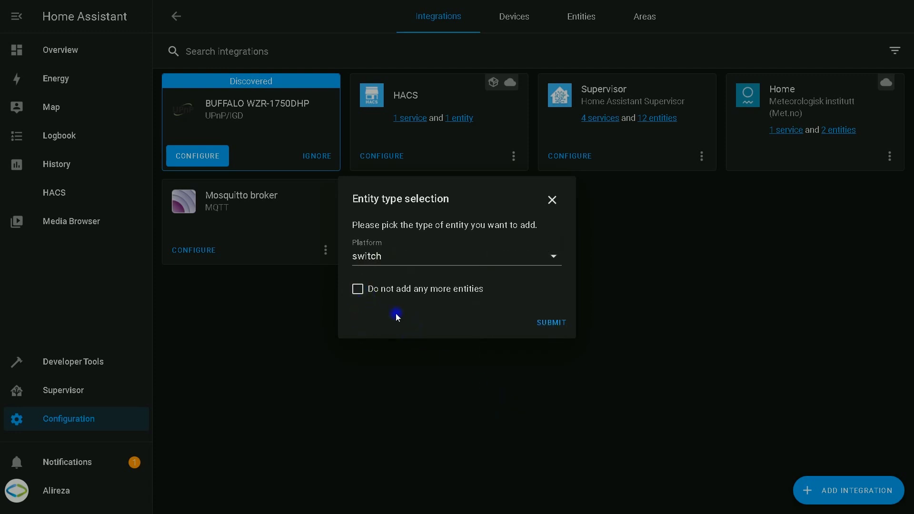
click(358, 290)
click(555, 322)
Assign ID 2 and the friendly name Switch 2 to the new entity and submit it.
click(318, 209)
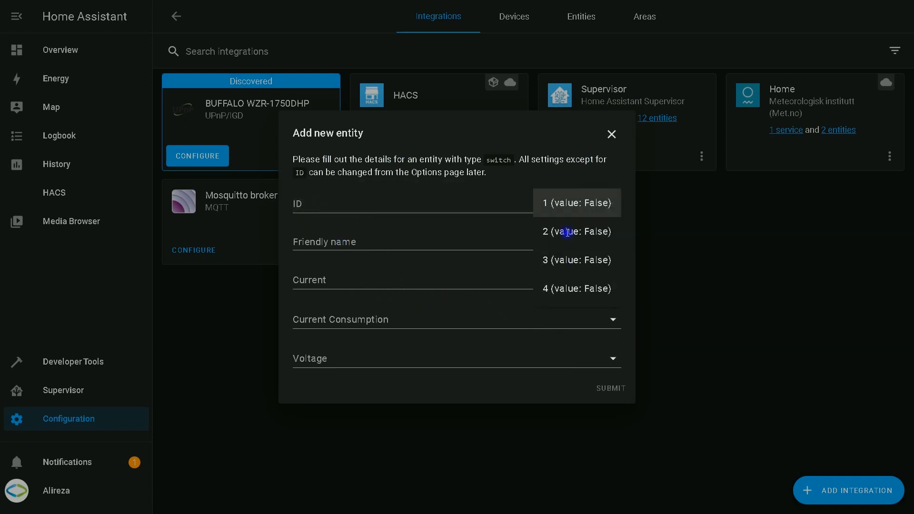
click(567, 233)
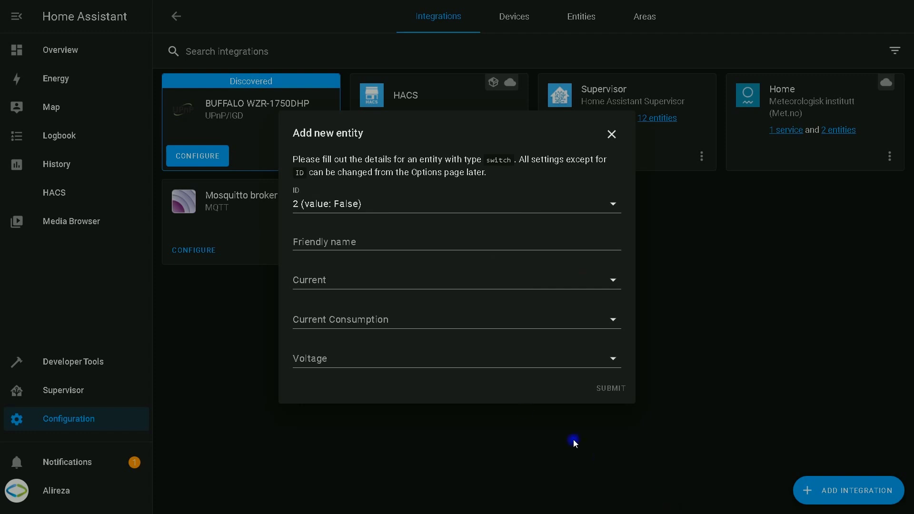
click(360, 259)
text(S)
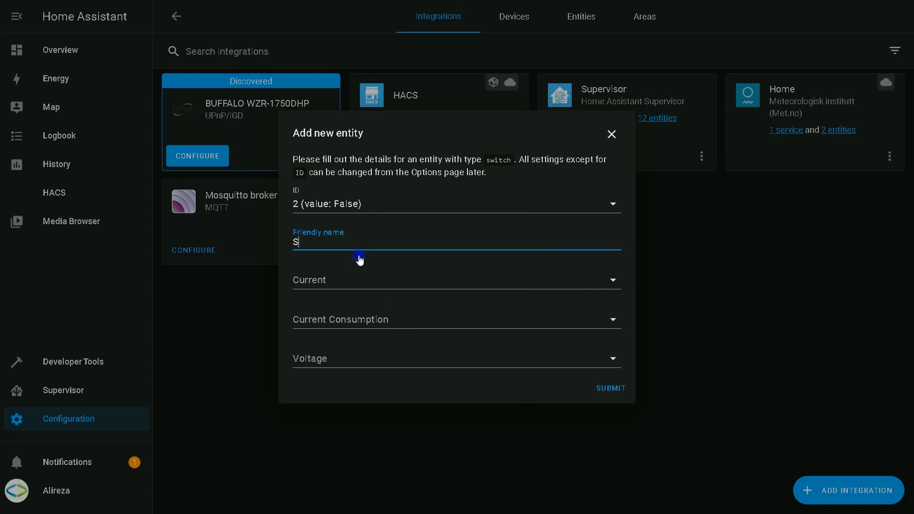
text(witch 2)
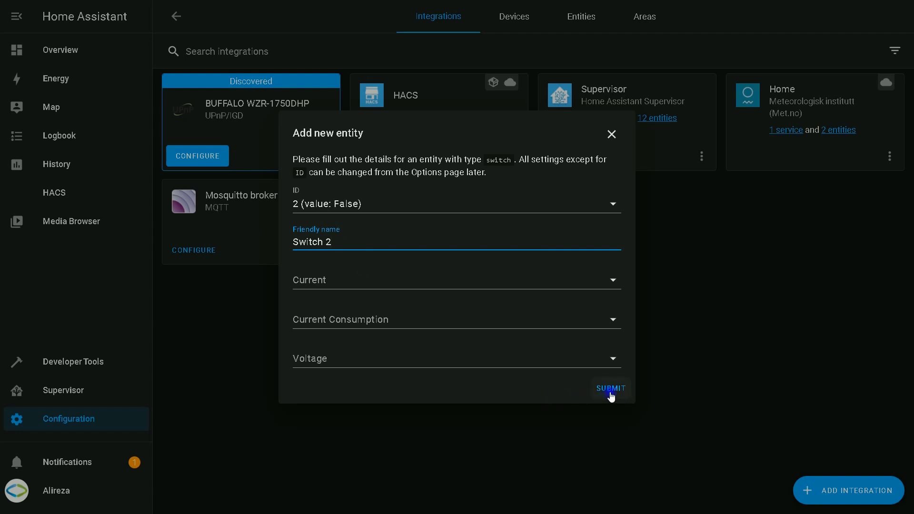
click(610, 392)
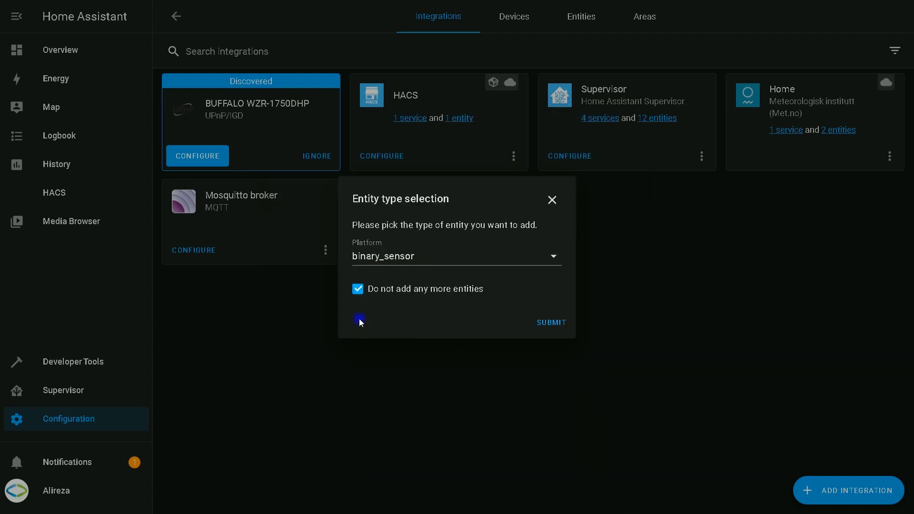
Set the third entity's platform to switch, disable "Do not add any more entities", and submit.
click(388, 257)
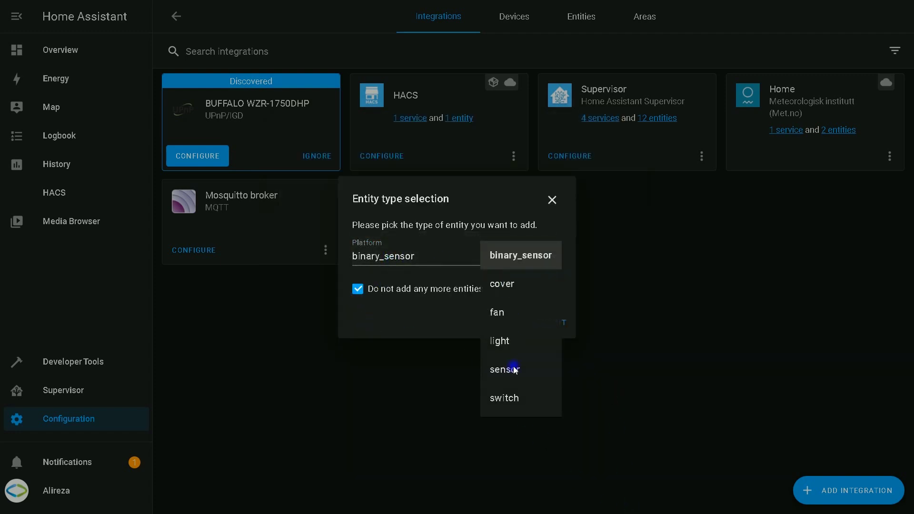
click(508, 399)
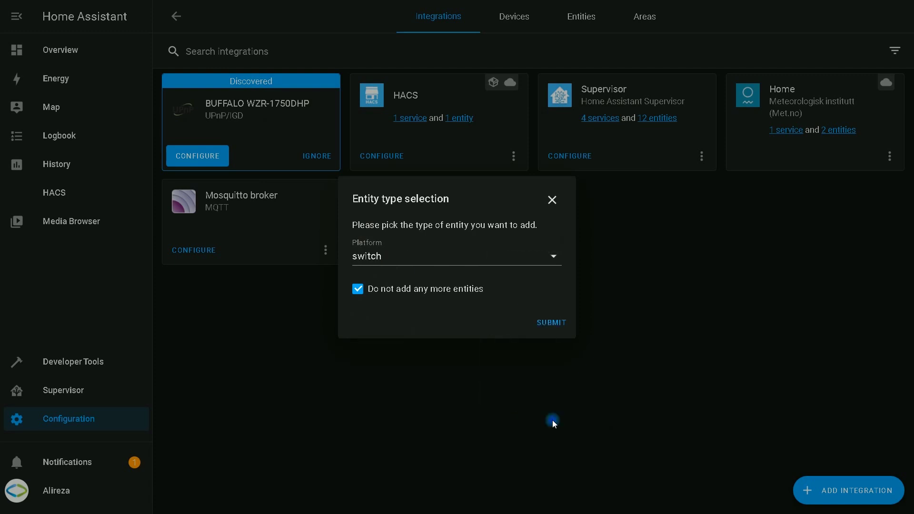
click(358, 294)
click(552, 324)
Assign ID 3 and the friendly name Switch 3 to the new entity and submit it.
click(367, 207)
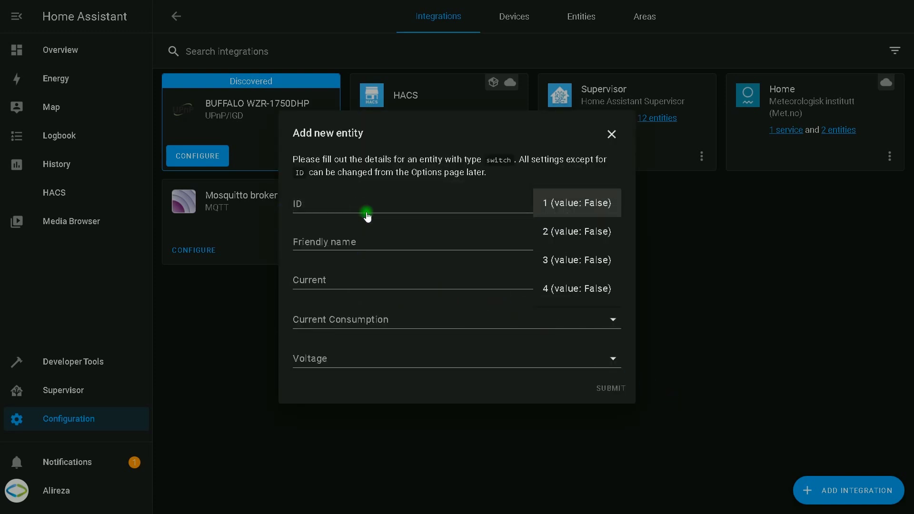
click(560, 262)
click(312, 241)
text(Sw)
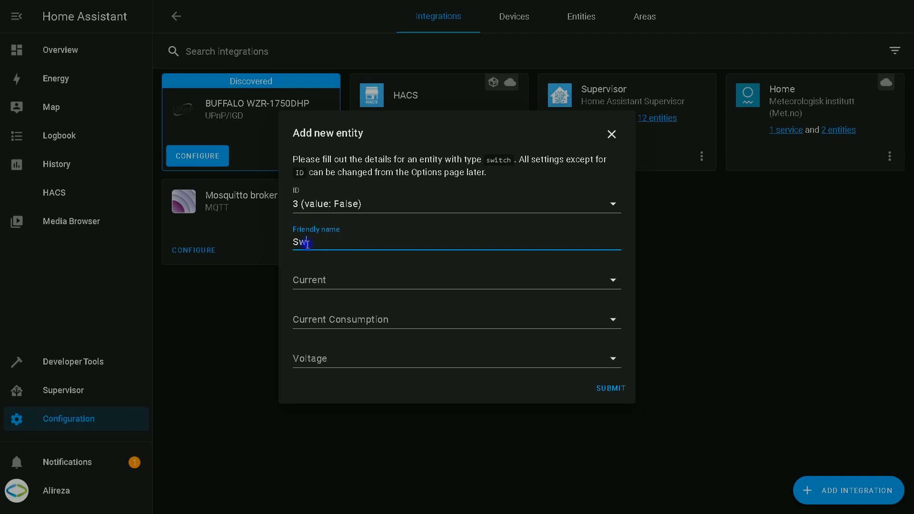
text(itch 3)
click(607, 387)
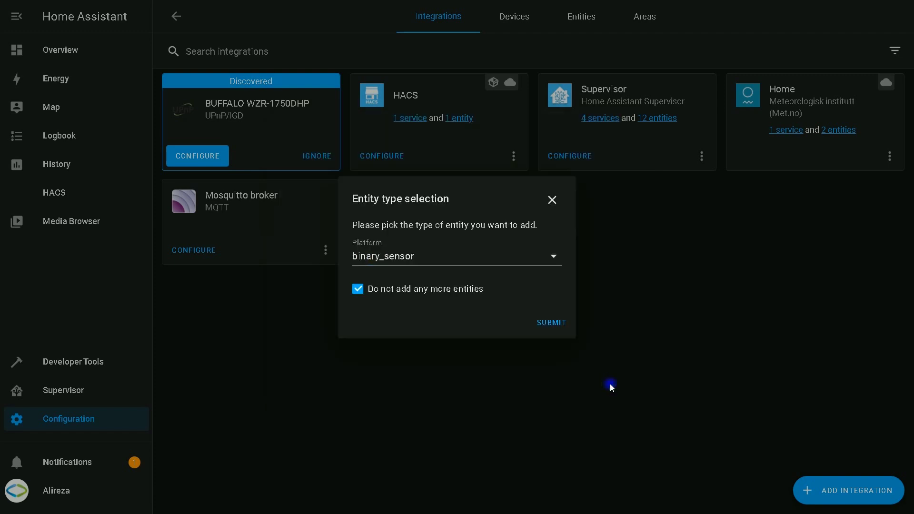
Disable "Do not add any more entities", select switch as the fourth entity's platform, and submit.
click(358, 289)
click(381, 259)
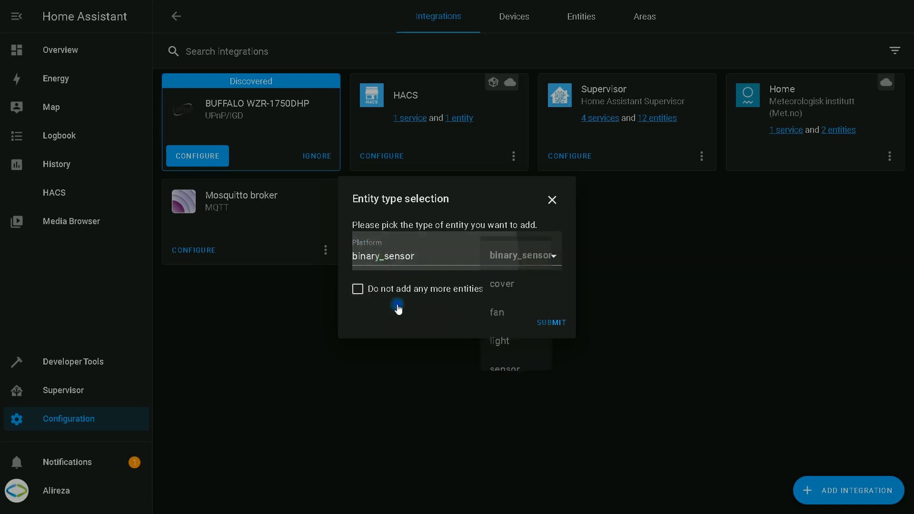
click(514, 399)
click(551, 326)
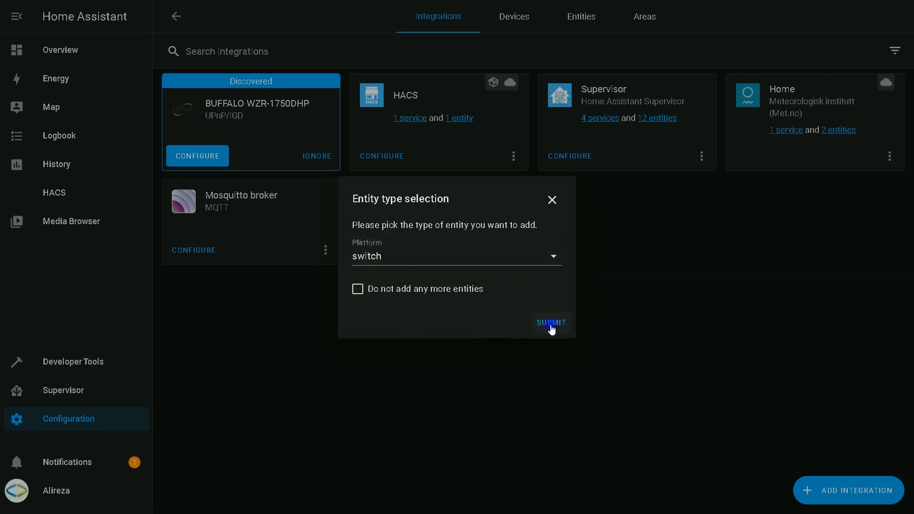
Assign ID 4 and the friendly name Switch 4 to the new entity and submit it.
click(461, 209)
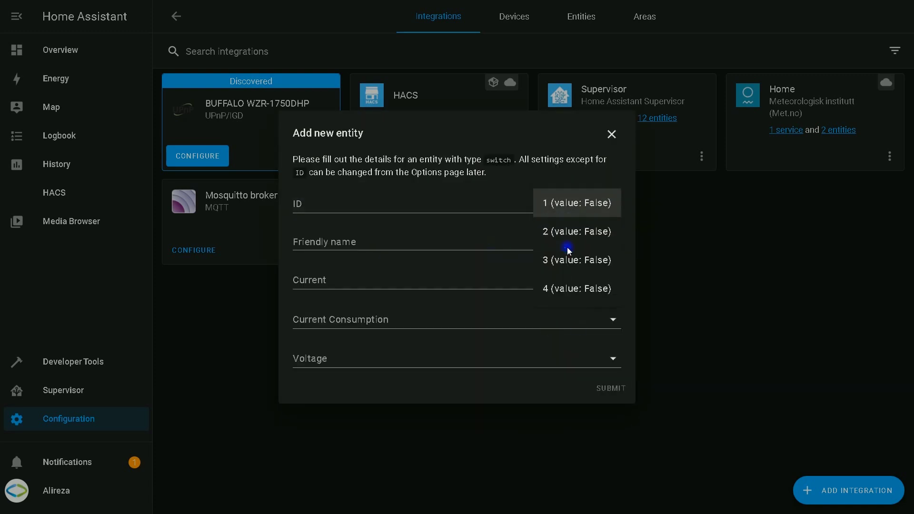
click(574, 289)
click(401, 241)
text(Switch 4)
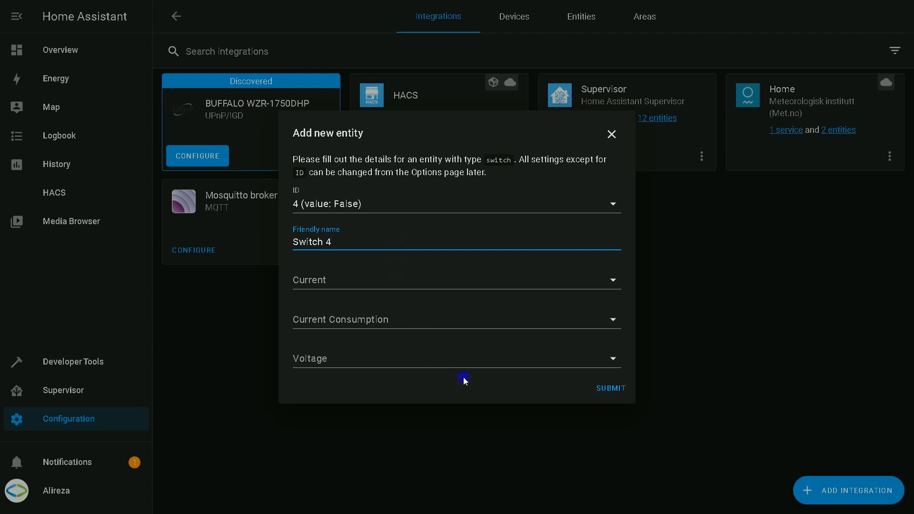
click(611, 388)
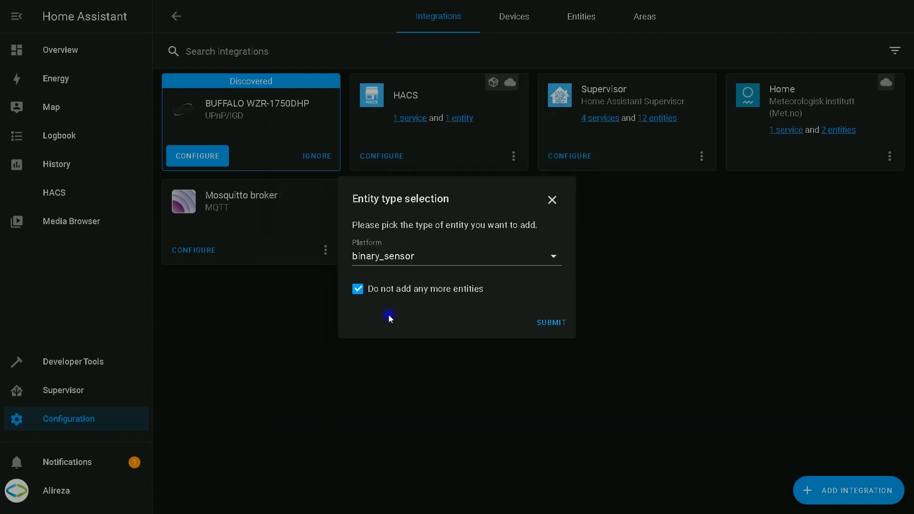
Submit the entity type selection with "Do not add any more entities" enabled, and finish the setup without assigning an area.
click(377, 257)
click(514, 398)
click(558, 328)
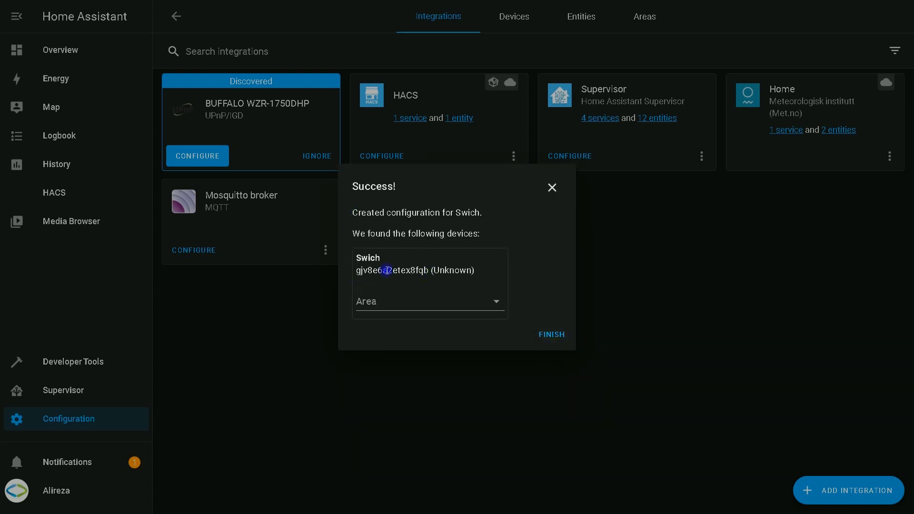
click(406, 307)
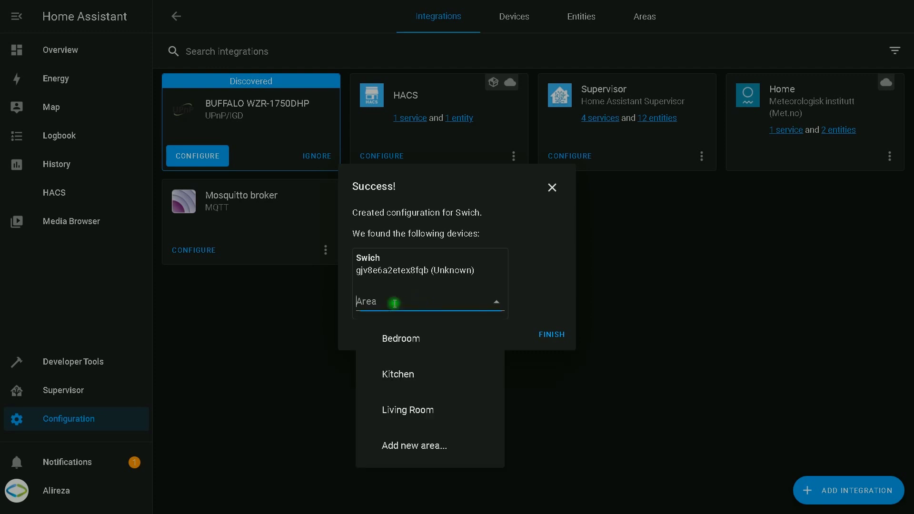
click(551, 335)
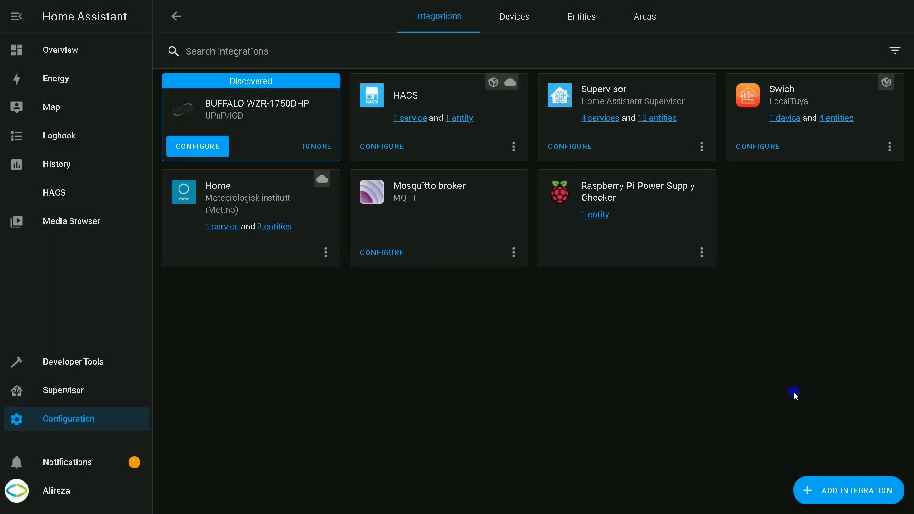
Open the Swich device of the LocalTuya integration and test Switch 1 to Switch 4 by turning each on and off.
click(778, 120)
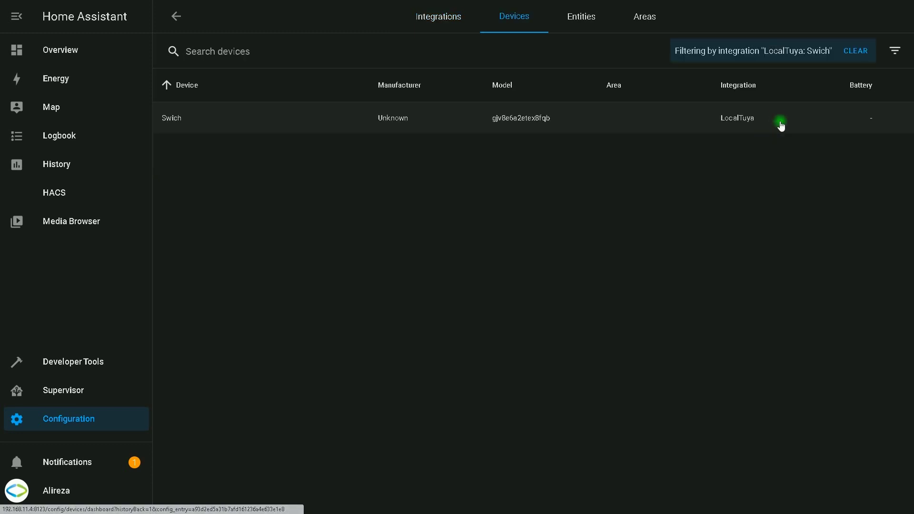
click(176, 113)
click(407, 257)
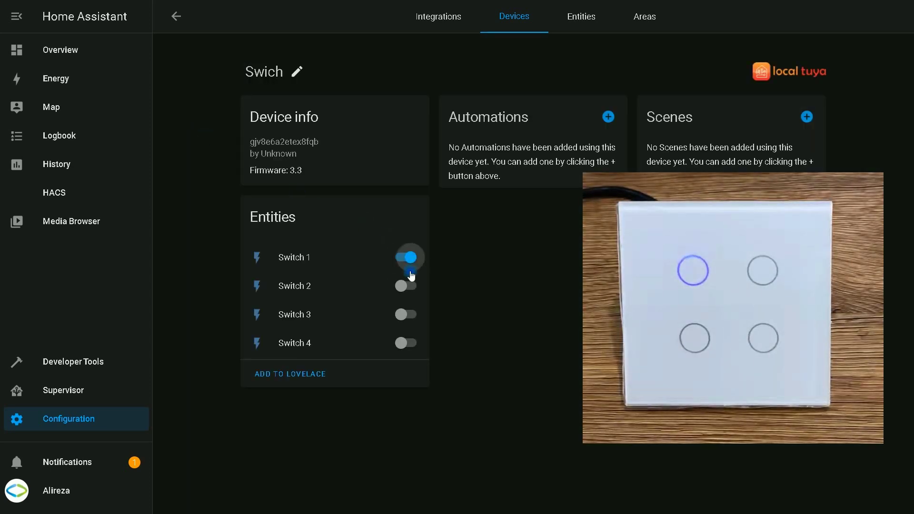
click(409, 286)
click(411, 317)
click(403, 344)
click(403, 343)
click(407, 314)
click(403, 286)
click(398, 257)
click(395, 342)
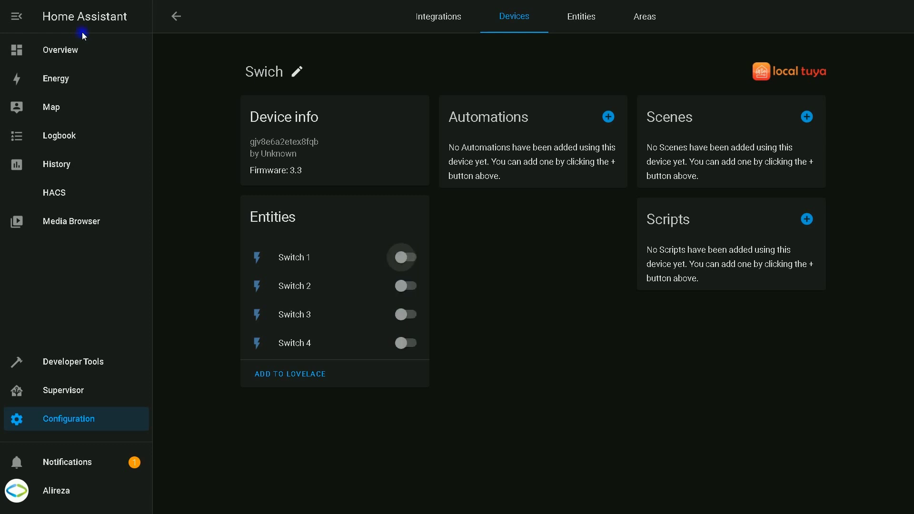
Start editing the Overview dashboard and add an Entities card to the Home view.
click(63, 51)
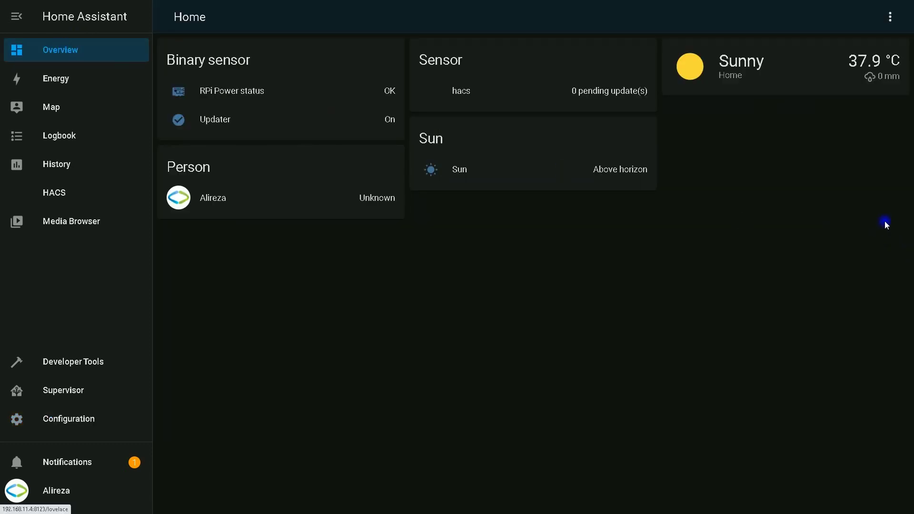
click(890, 17)
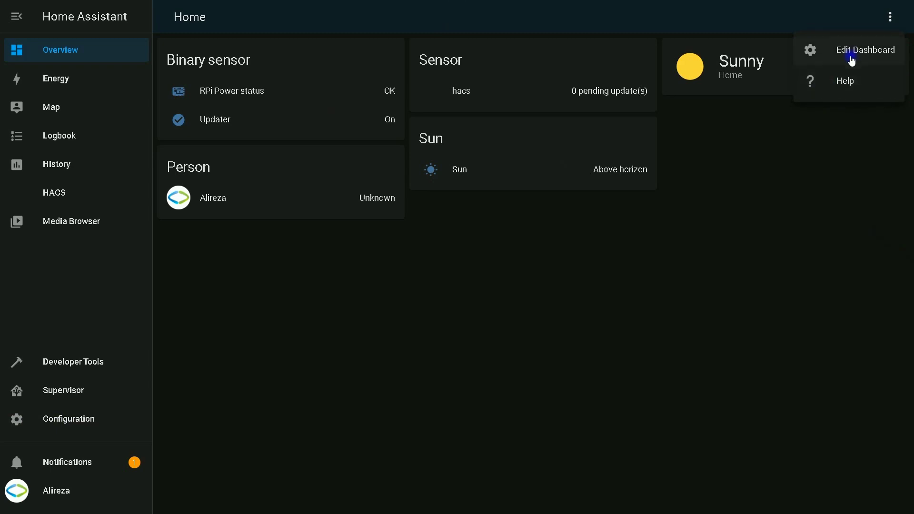
click(852, 55)
click(871, 342)
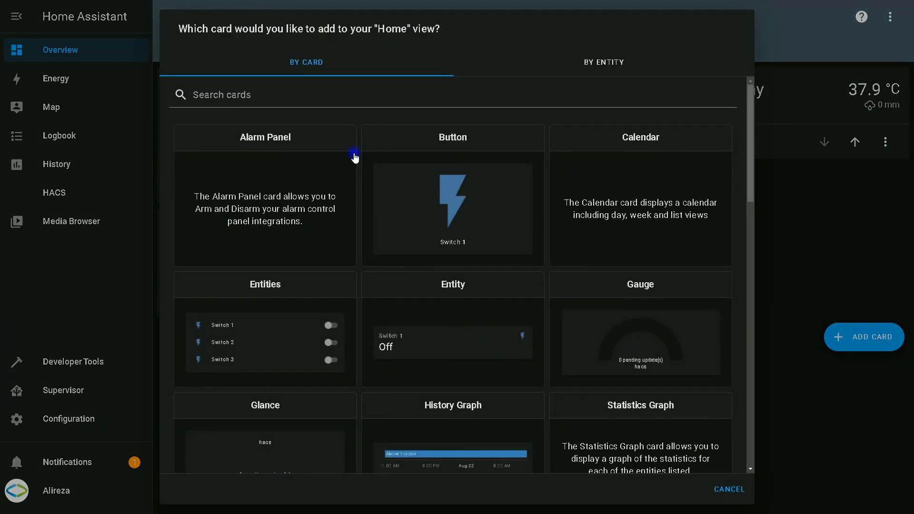
click(260, 287)
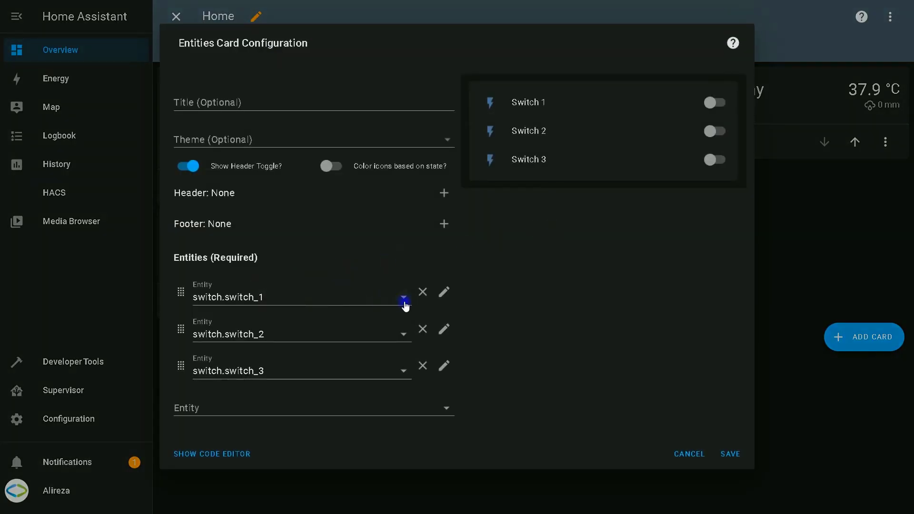
Add switch.switch_4 to the Entities card, title the card Switch, and save it.
click(399, 411)
scroll(292, 329, down, 3)
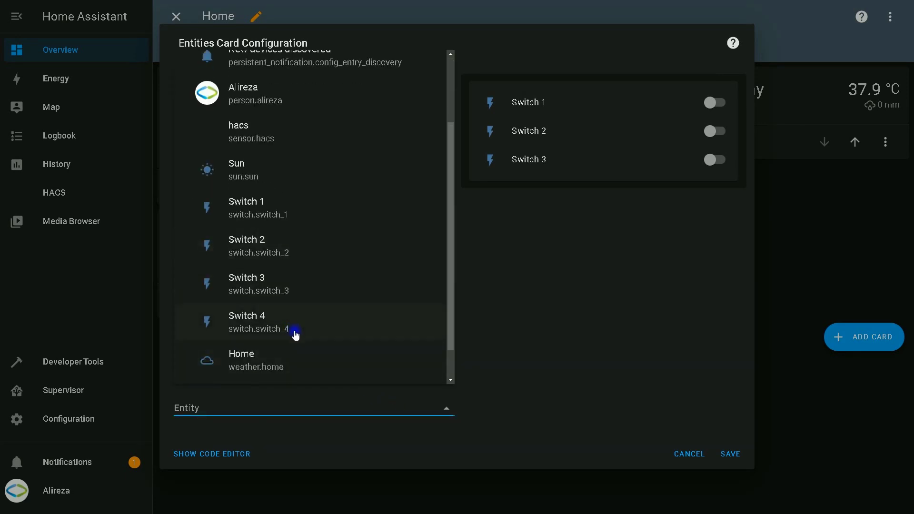
click(296, 334)
click(208, 101)
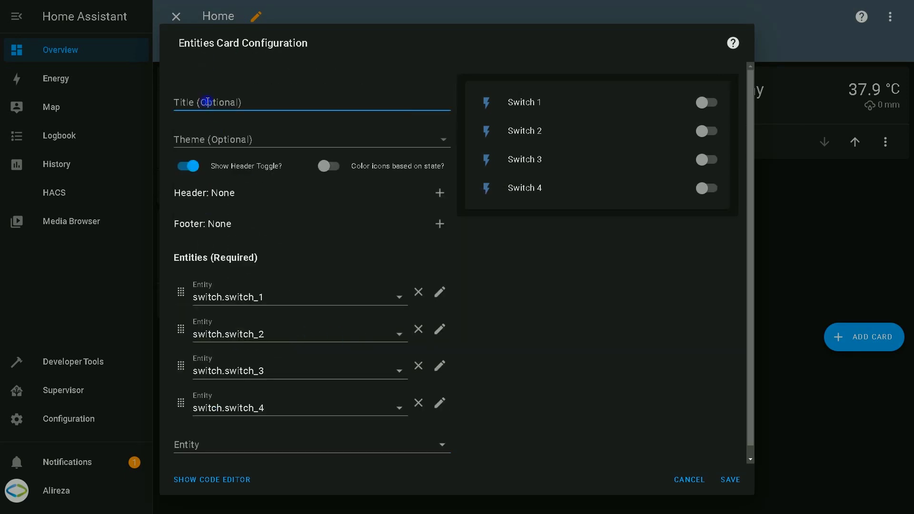
text(Switch)
click(287, 74)
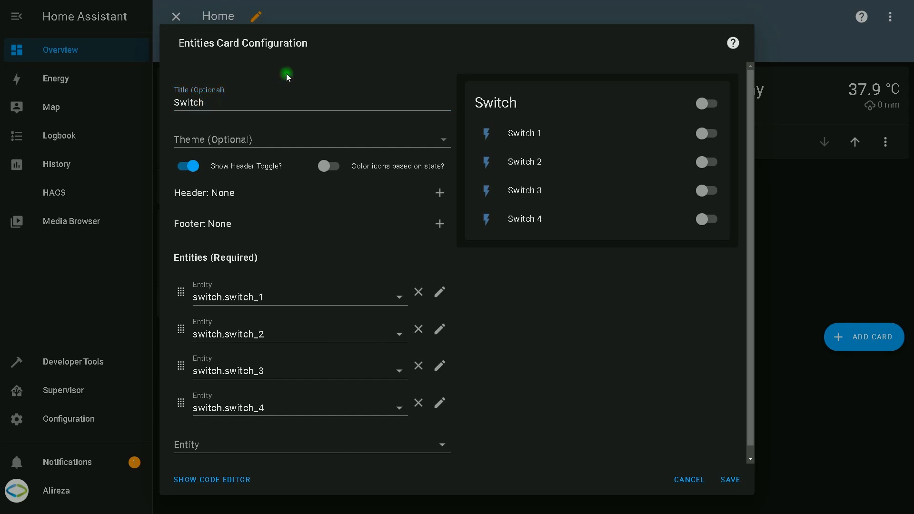
click(730, 480)
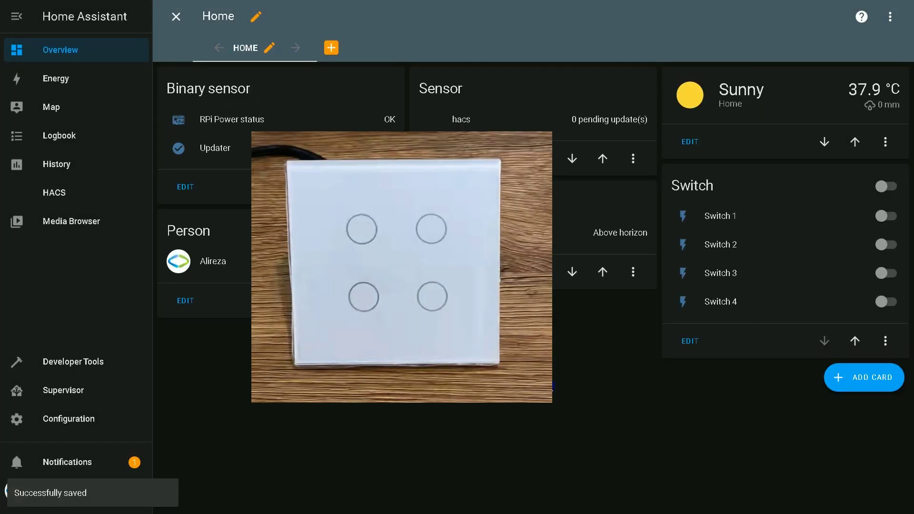
Test the Switch card's header toggle by turning all four switches on and off together.
click(886, 186)
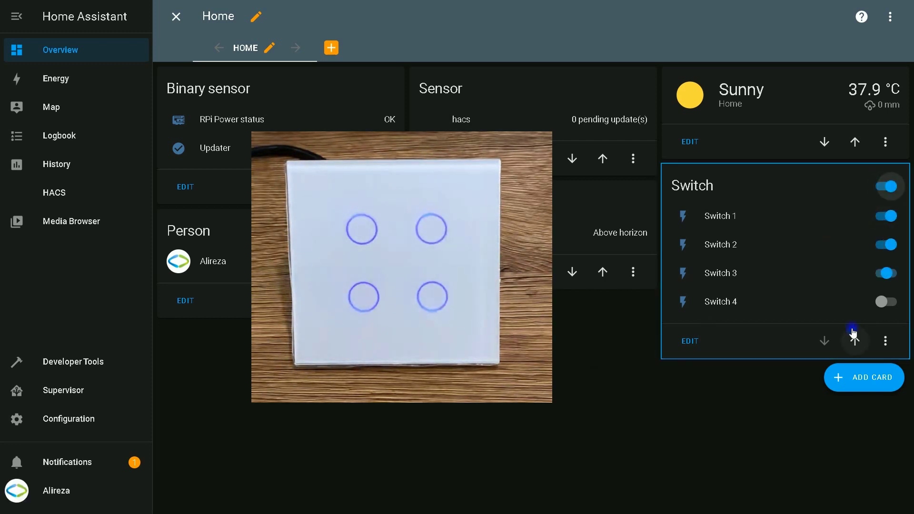
click(881, 190)
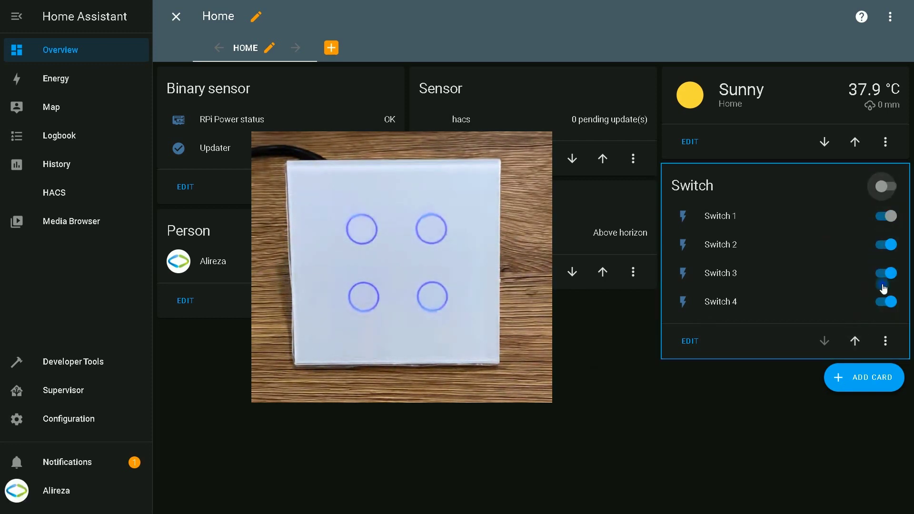